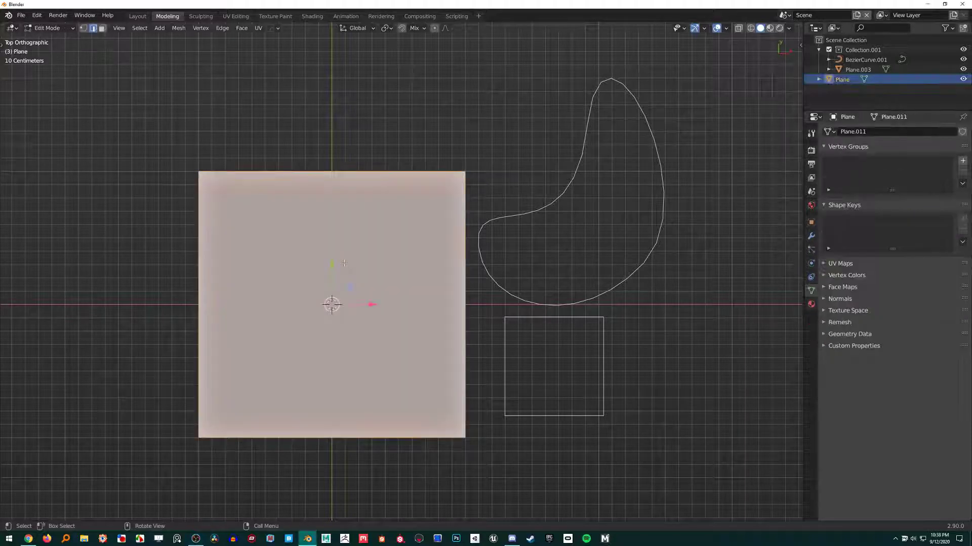
Step: Run Knife Project from the Mesh menu and return to Object Mode
{"action": "left_click", "coordinate": [179, 28]}
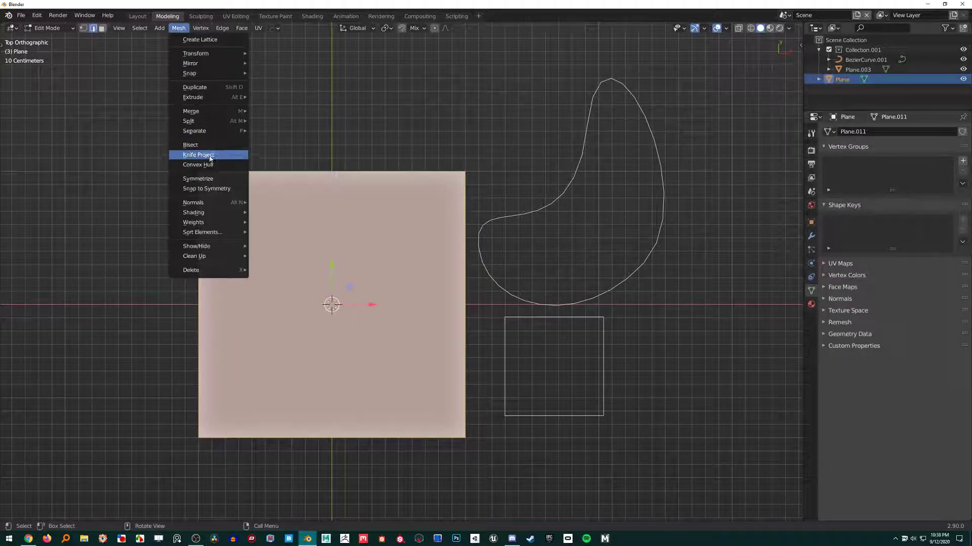
{"action": "left_click", "coordinate": [211, 157]}
{"action": "key", "text": "Tab"}
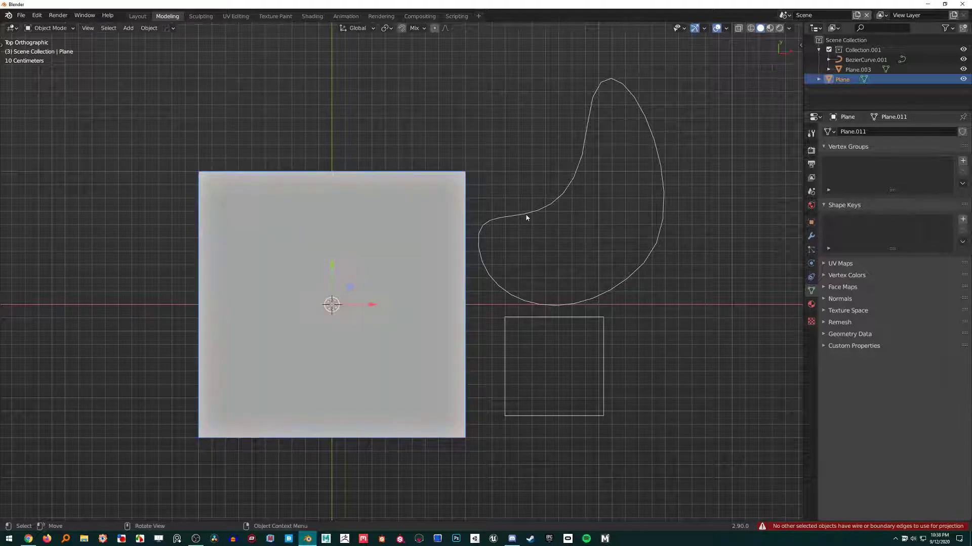
Step: Move the small square onto the large plane, constrained to the ground plane (Shift+Z)
{"action": "left_click", "coordinate": [517, 343]}
{"action": "middle_click_drag", "start_coordinate": [517, 342], "coordinate": [497, 334], "text": "shift"}
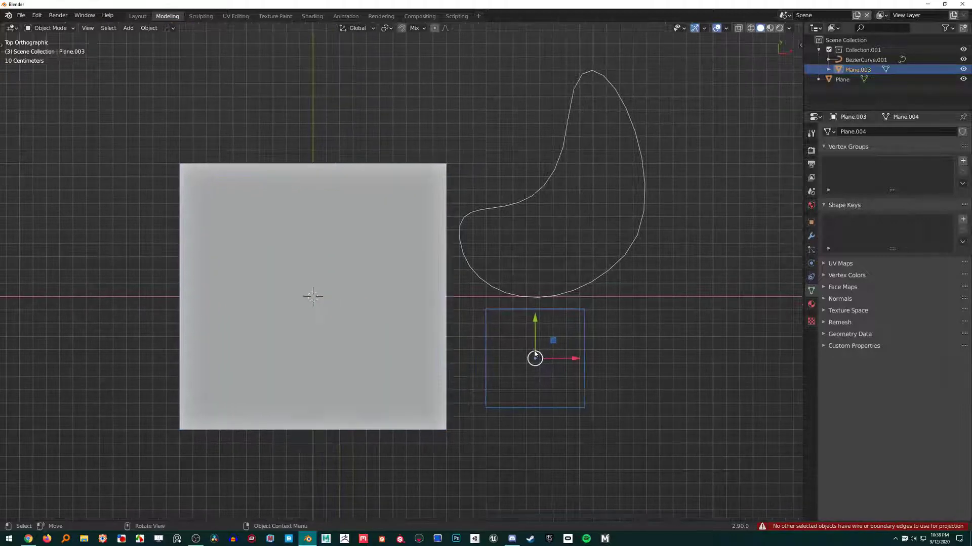
{"action": "key", "text": "g"}
{"action": "key", "text": "shift+z"}
{"action": "left_click", "coordinate": [313, 296]}
{"action": "key", "text": "Tab"}
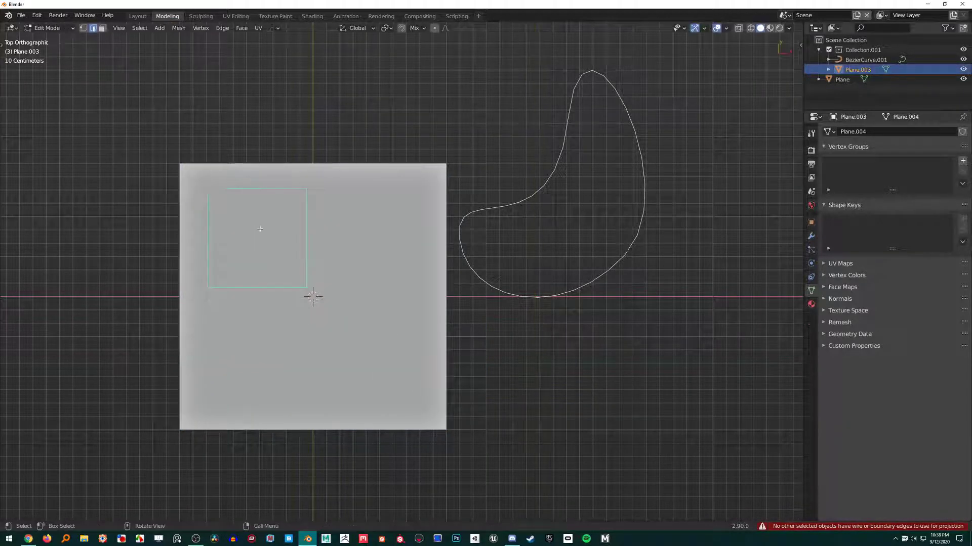
{"action": "middle_click_drag", "start_coordinate": [314, 293], "coordinate": [431, 391], "text": "shift"}
{"action": "key", "text": "Tab"}
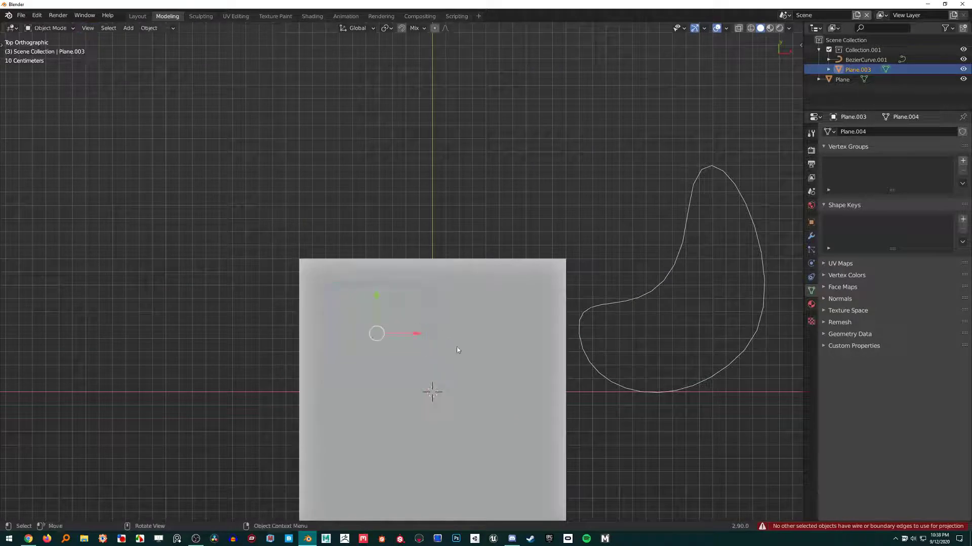
{"action": "mouse_move", "coordinate": [456, 346]}
{"action": "middle_mouse_down", "text": "shift"}
{"action": "mouse_move", "coordinate": [436, 317]}
{"action": "mouse_move", "coordinate": [432, 348]}
{"action": "middle_mouse_up", "text": "shift"}
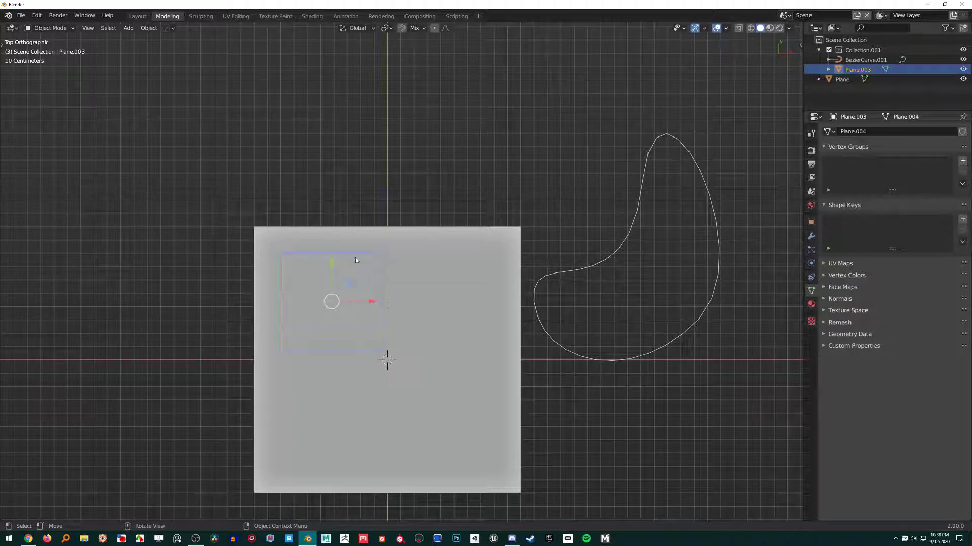
Step: Knife-project the square's outline into the large plane
{"action": "left_click", "coordinate": [414, 304], "text": "shift"}
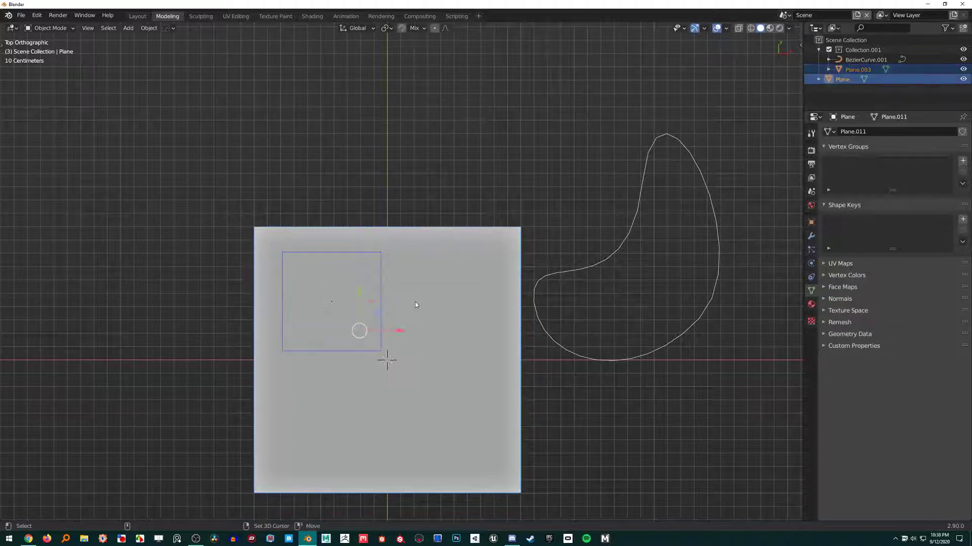
{"action": "key", "text": "Tab"}
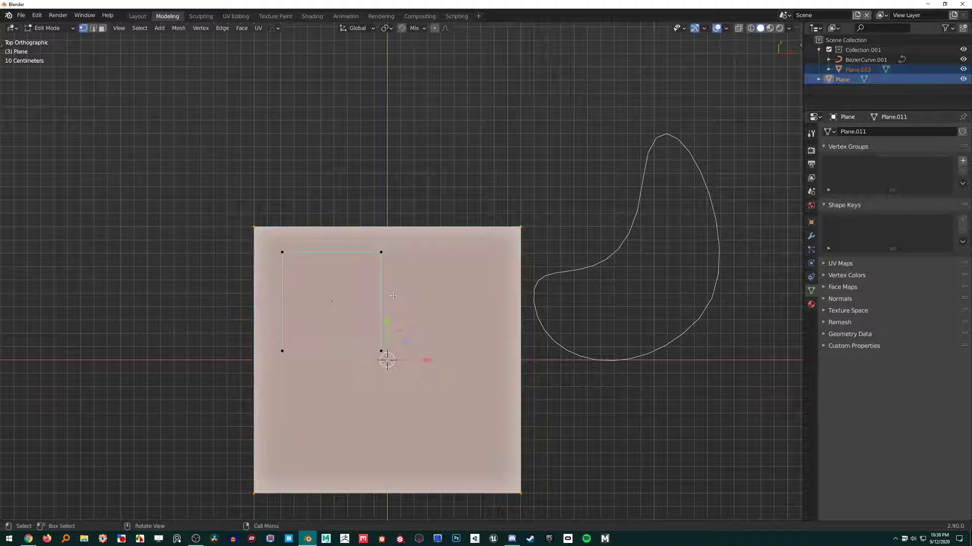
{"action": "left_click", "coordinate": [180, 30]}
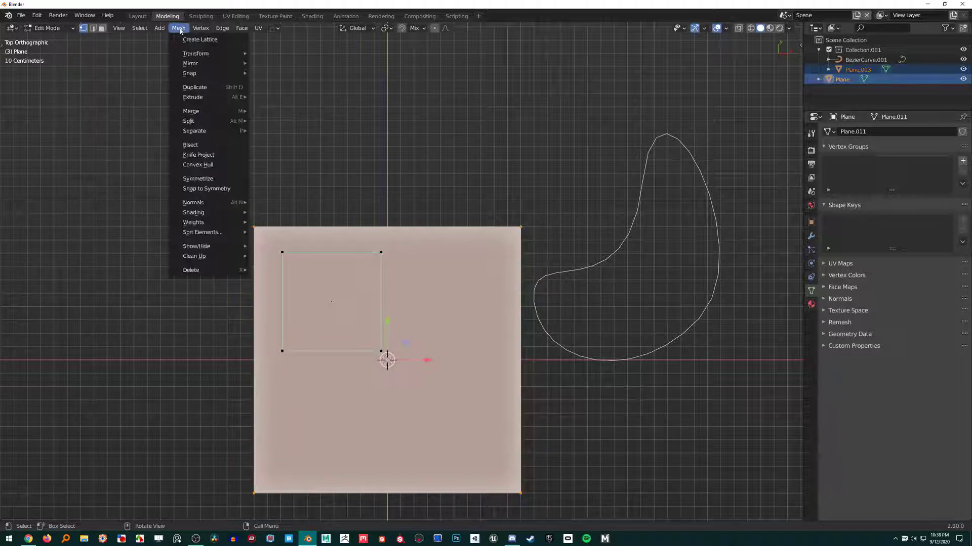
{"action": "left_click", "coordinate": [202, 164]}
{"action": "mouse_move", "coordinate": [387, 361]}
{"action": "middle_mouse_down"}
{"action": "mouse_move", "coordinate": [379, 380]}
{"action": "mouse_move", "coordinate": [387, 344]}
{"action": "middle_mouse_up"}
Step: Move the small square up-left, off the large plane
{"action": "key", "text": "Tab"}
{"action": "left_click", "coordinate": [327, 216]}
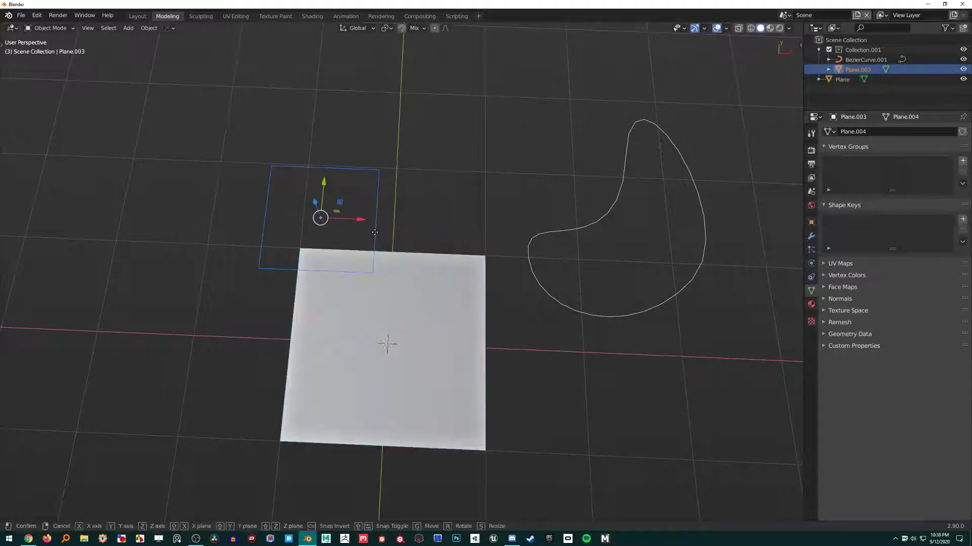
{"action": "key", "text": "g"}
{"action": "left_click", "coordinate": [236, 129]}
{"action": "mouse_move", "coordinate": [423, 266]}
{"action": "middle_mouse_down"}
{"action": "mouse_move", "coordinate": [582, 202]}
{"action": "mouse_move", "coordinate": [538, 243]}
{"action": "middle_mouse_up"}
Step: Reshape the Bezier curve by adjusting a control point's handles
{"action": "left_click", "coordinate": [543, 249]}
{"action": "key", "text": "Tab"}
{"action": "scroll", "coordinate": [542, 249], "scroll_direction": "down", "scroll_amount": 3}
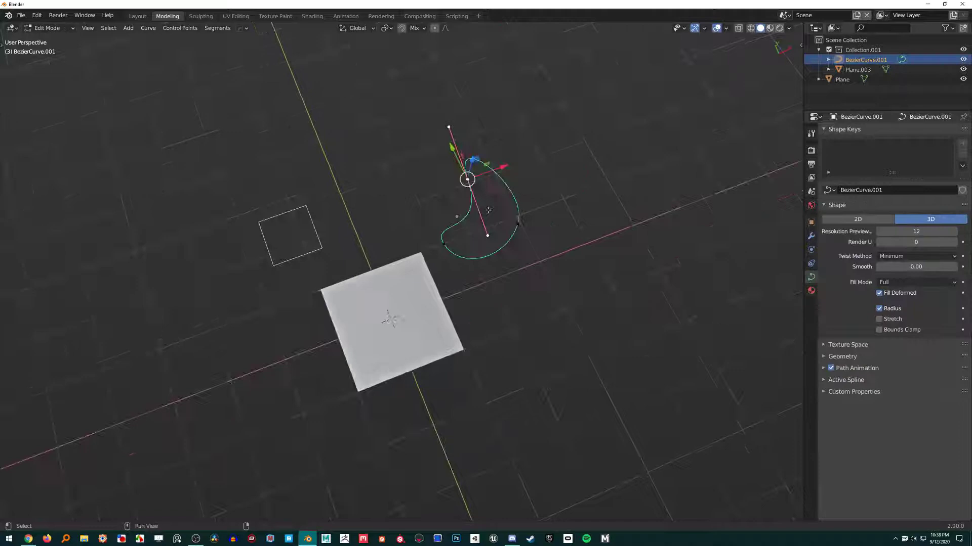
{"action": "scroll", "coordinate": [524, 285], "scroll_direction": "up", "scroll_amount": 2}
{"action": "middle_click_drag", "start_coordinate": [524, 285], "coordinate": [493, 251]}
{"action": "key", "text": "g"}
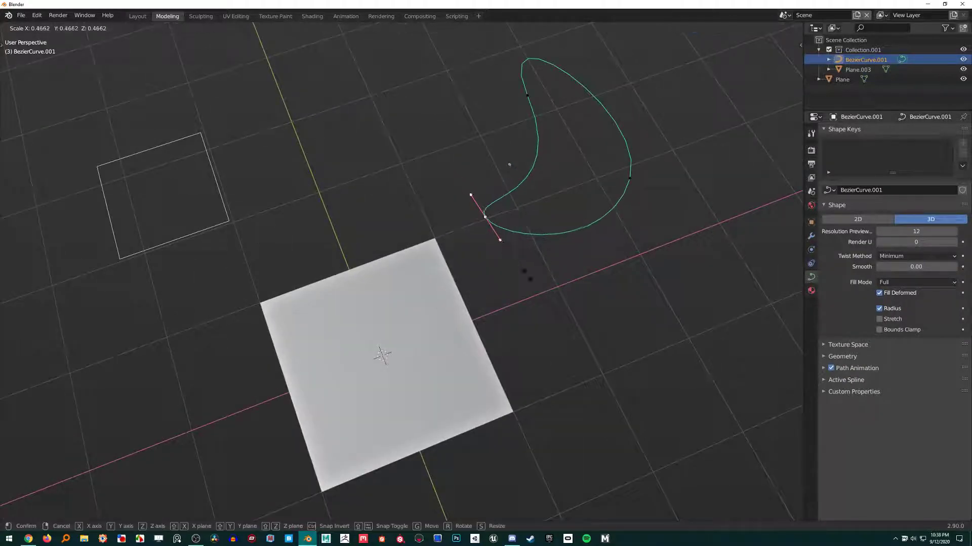
{"action": "left_click", "coordinate": [502, 227]}
{"action": "left_click", "coordinate": [629, 179]}
{"action": "key", "text": "Tab"}
{"action": "scroll", "coordinate": [644, 208], "scroll_direction": "down", "scroll_amount": 2}
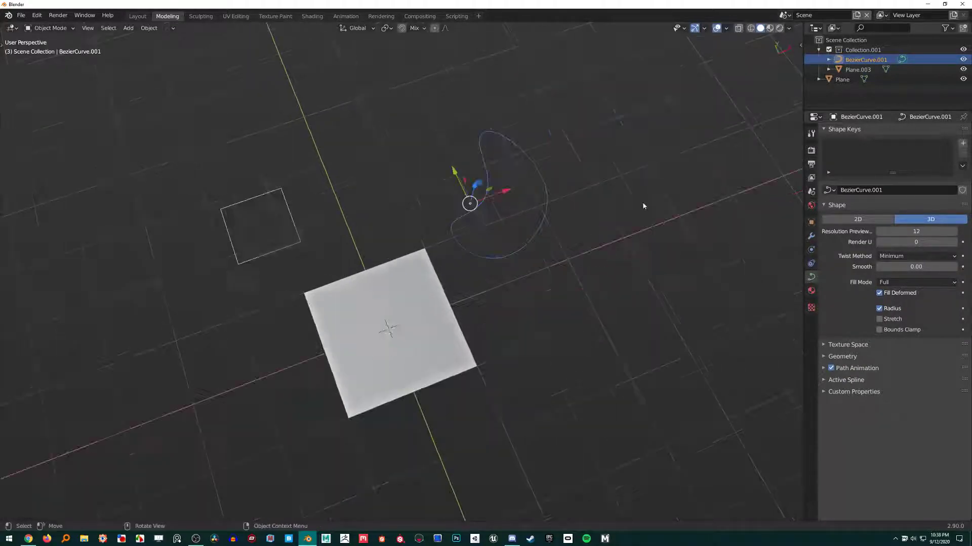
Step: Place the curve over the large plane and knife-project its kidney-shaped outline
{"action": "key", "text": "g"}
{"action": "key", "text": "shift+z"}
{"action": "left_click", "coordinate": [562, 285]}
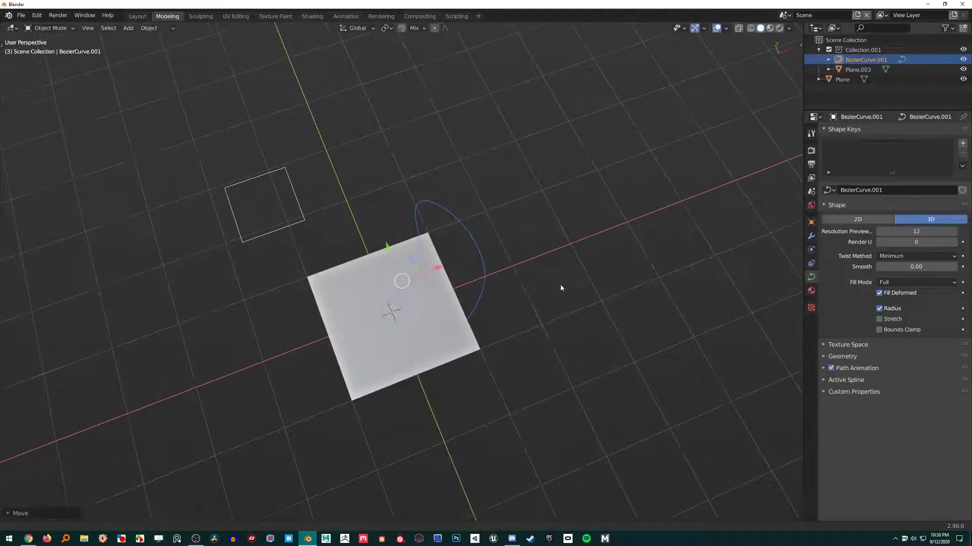
{"action": "scroll", "coordinate": [513, 322], "scroll_direction": "up", "scroll_amount": 4}
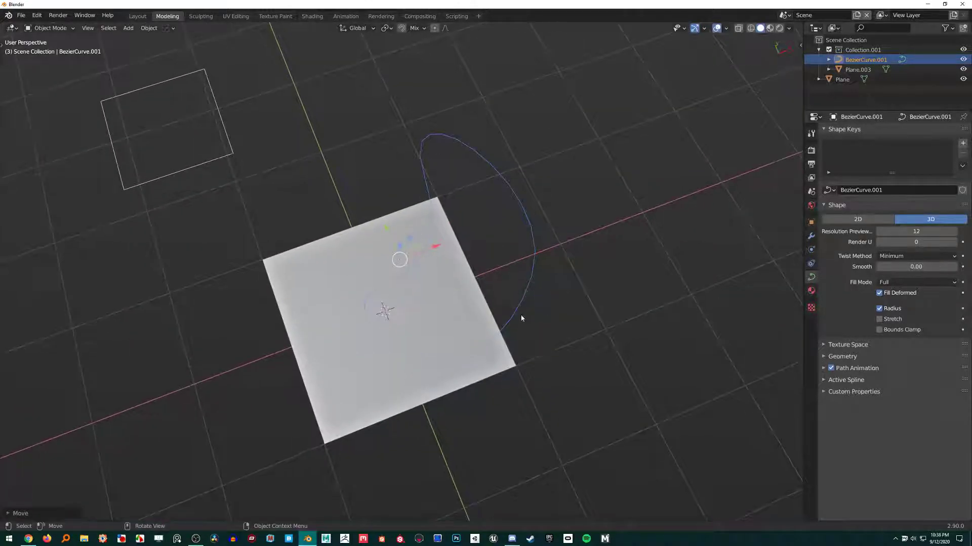
{"action": "left_click", "coordinate": [349, 290], "text": "shift"}
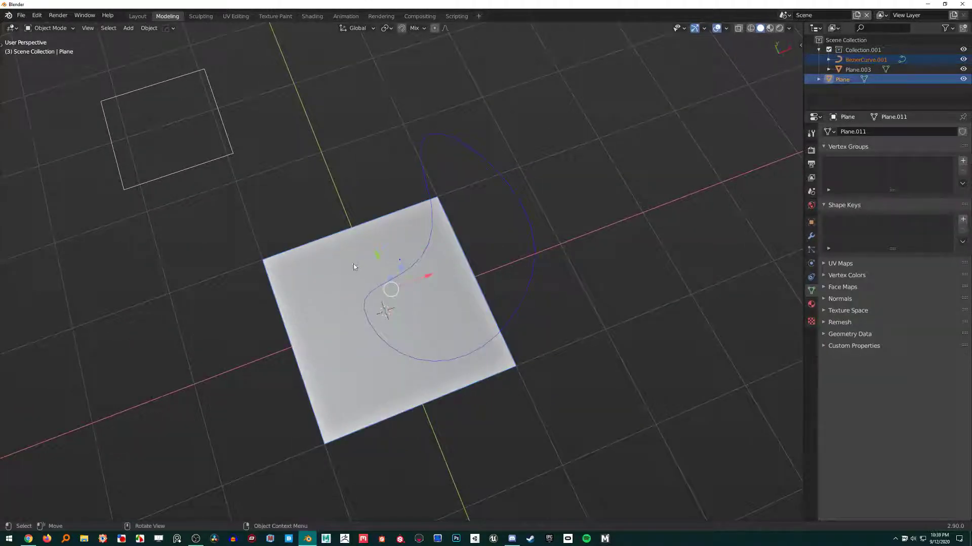
{"action": "key", "text": "Tab"}
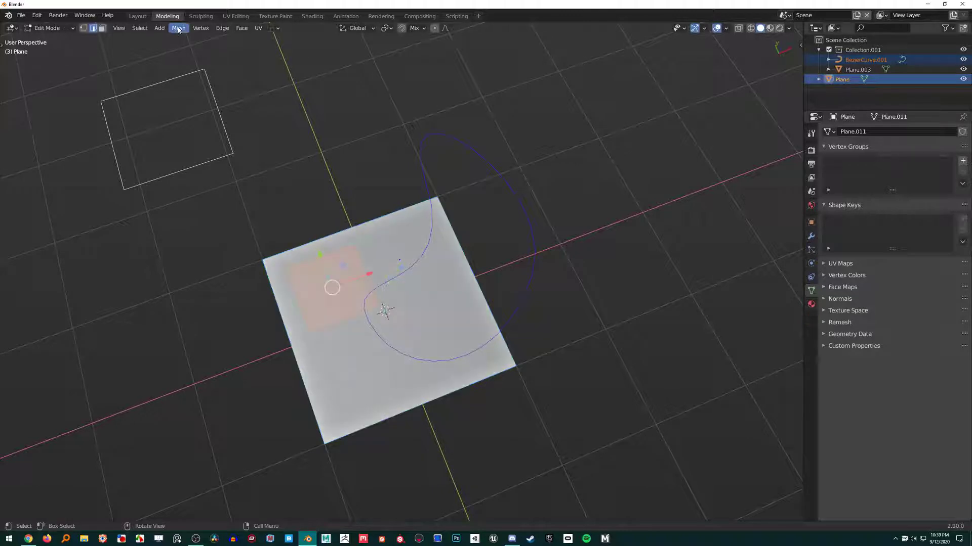
{"action": "left_click", "coordinate": [179, 29]}
{"action": "left_click", "coordinate": [215, 151]}
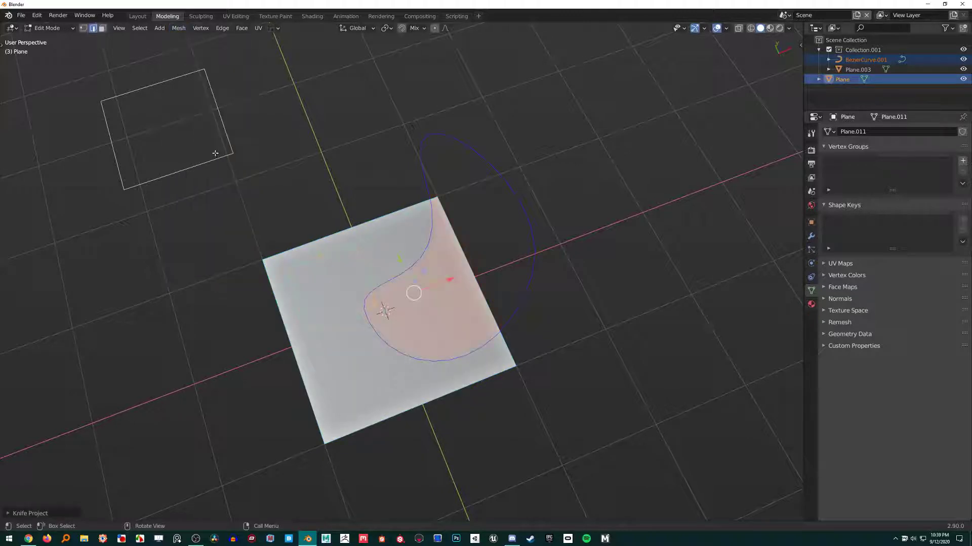
{"action": "middle_click_drag", "start_coordinate": [446, 290], "coordinate": [473, 278]}
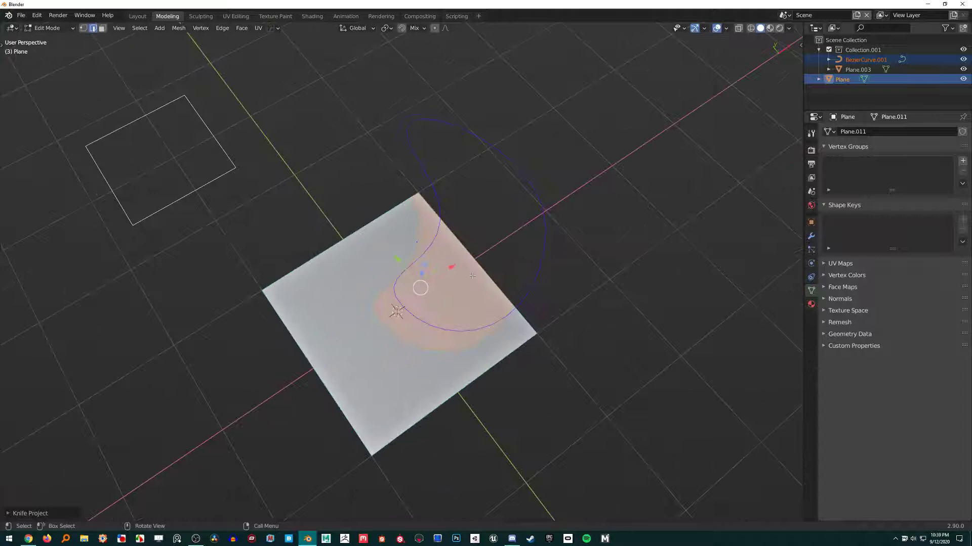
{"action": "key", "text": "KP_7"}
{"action": "key", "text": "Tab"}
{"action": "key", "text": "shift+a"}
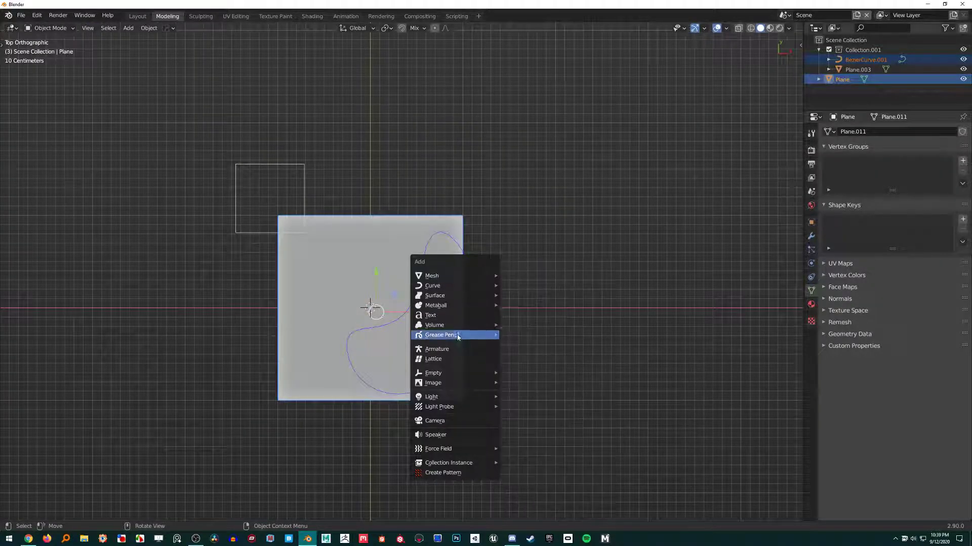
Step: Add a Text object and move it over the lower area of the plane
{"action": "left_click", "coordinate": [458, 317]}
{"action": "key", "text": "Tab"}
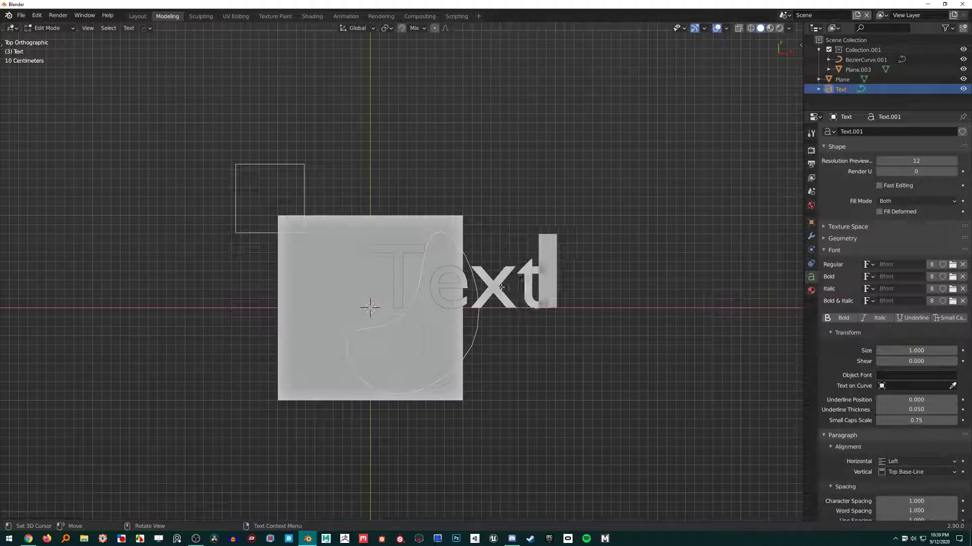
{"action": "key", "text": "Tab"}
{"action": "key", "text": "g"}
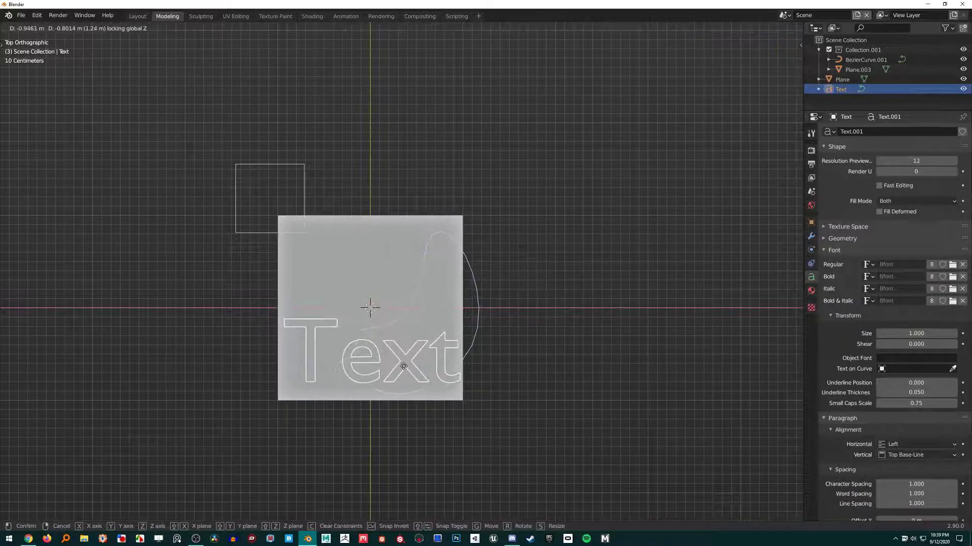
{"action": "left_click", "coordinate": [381, 336]}
Step: Knife-project the 'Text' lettering outline into the large plane
{"action": "left_click", "coordinate": [349, 295], "text": "shift"}
{"action": "key", "text": "Tab"}
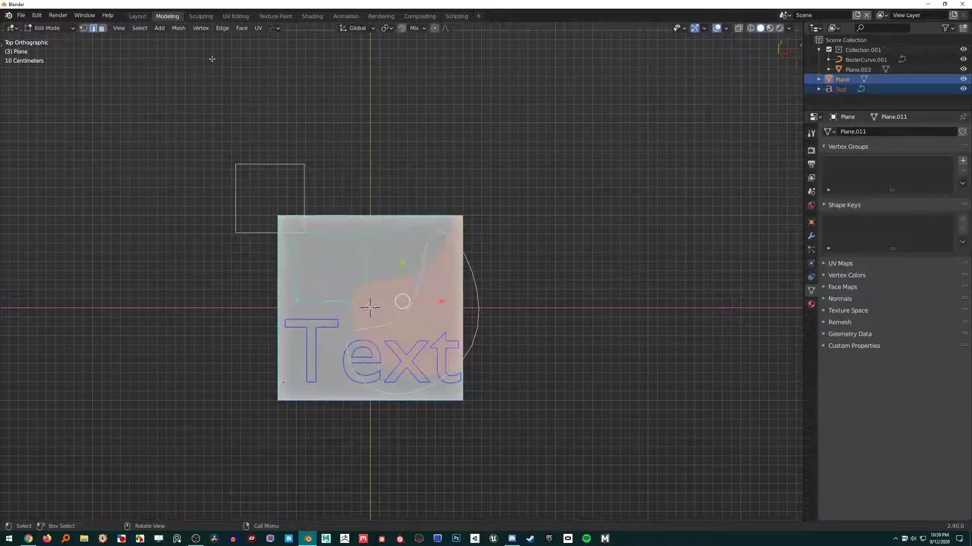
{"action": "left_click", "coordinate": [179, 30]}
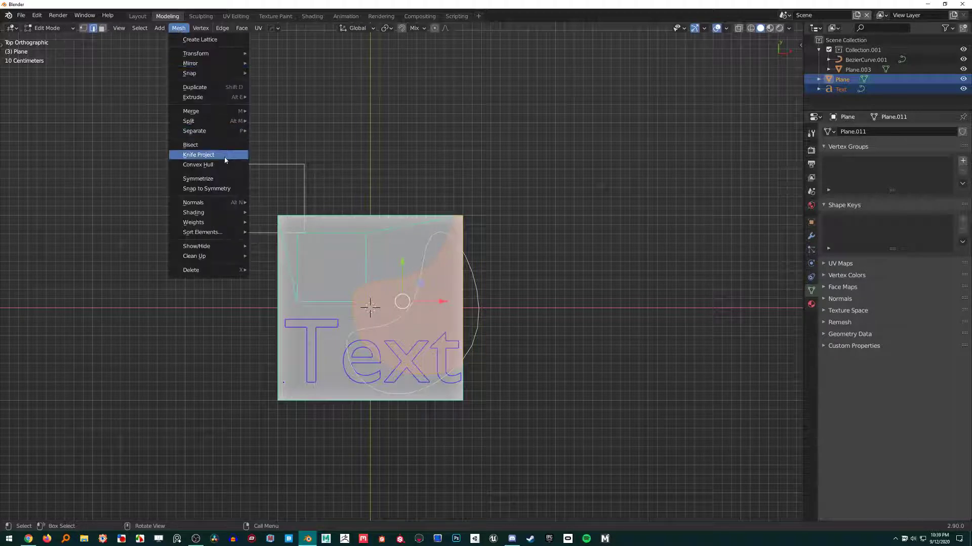
{"action": "left_click", "coordinate": [224, 160]}
{"action": "mouse_move", "coordinate": [369, 310]}
{"action": "middle_mouse_down"}
{"action": "mouse_move", "coordinate": [388, 260]}
{"action": "mouse_move", "coordinate": [436, 275]}
{"action": "middle_mouse_up"}
{"action": "key", "text": "Tab"}
Step: Check the lettering cut by lifting the text along Z, then cancel
{"action": "left_click", "coordinate": [449, 304]}
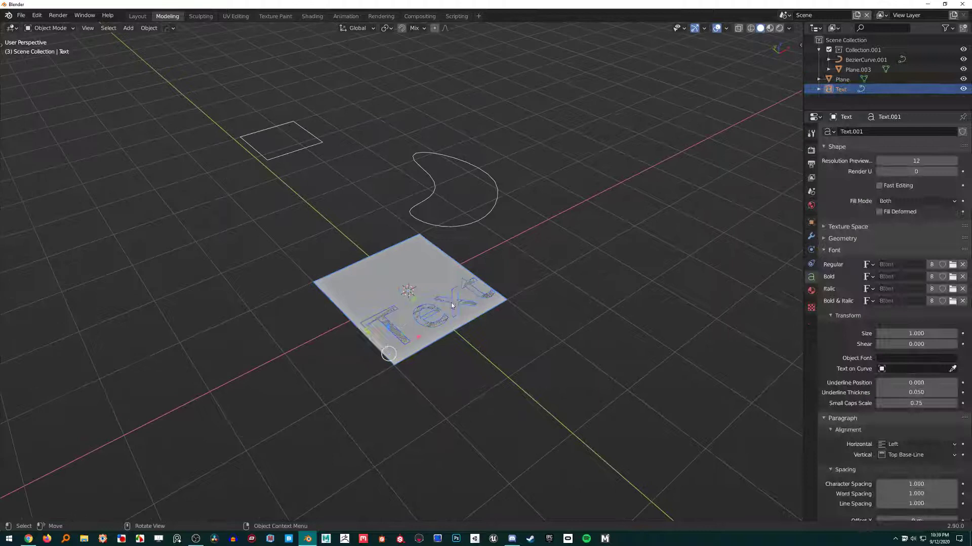
{"action": "key", "text": "alt+a"}
{"action": "middle_click_drag", "start_coordinate": [450, 303], "coordinate": [436, 260]}
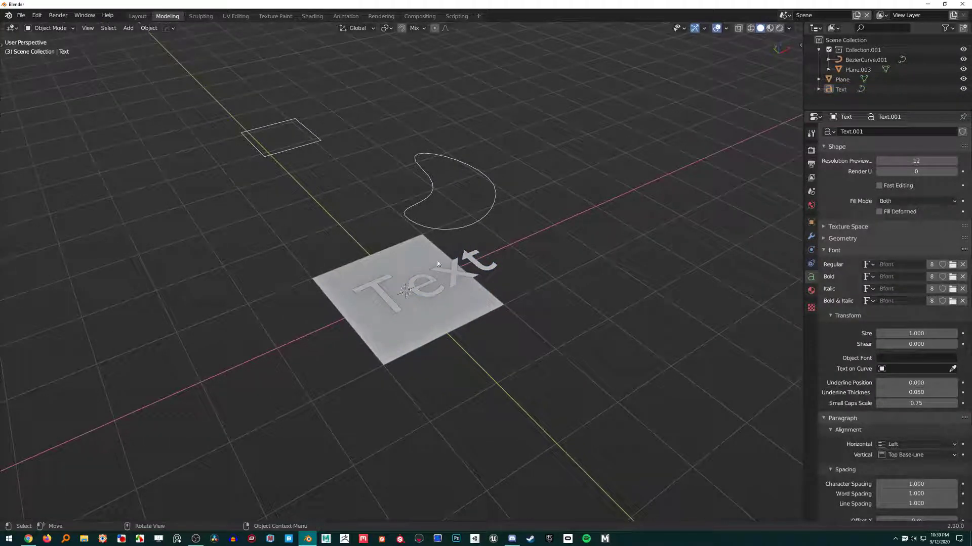
{"action": "left_click", "coordinate": [436, 334]}
{"action": "left_click", "coordinate": [445, 304]}
{"action": "key", "text": "g"}
{"action": "key", "text": "z"}
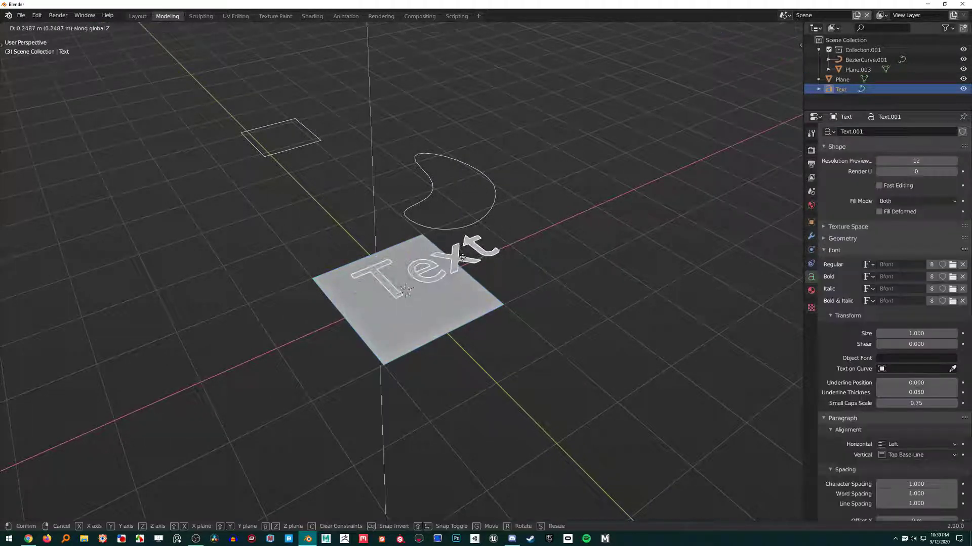
{"action": "right_click", "coordinate": [462, 259]}
Step: Deselect the text and select the plane beneath it
{"action": "key", "text": "alt+a"}
{"action": "middle_click_drag", "start_coordinate": [462, 258], "coordinate": [435, 290]}
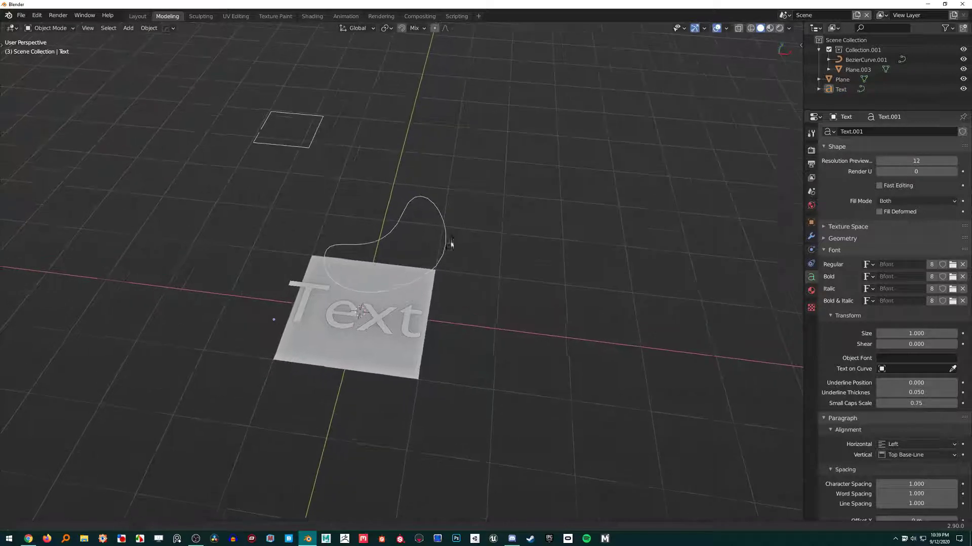
{"action": "left_click", "coordinate": [435, 290]}
{"action": "key", "text": "shift+a"}
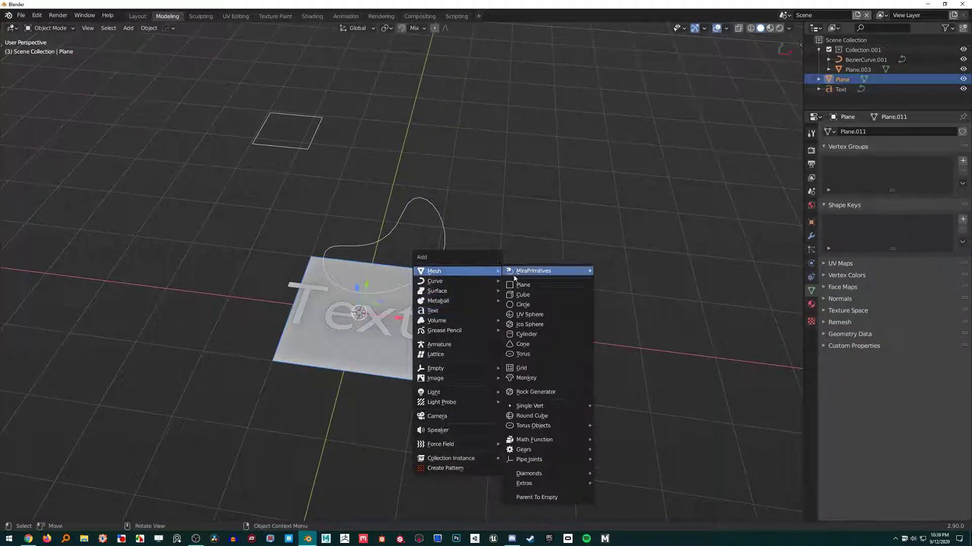
Step: Add a second plane and move it along X beside the text plane
{"action": "left_click", "coordinate": [524, 285]}
{"action": "key", "text": "g"}
{"action": "key", "text": "x"}
{"action": "left_click", "coordinate": [724, 317]}
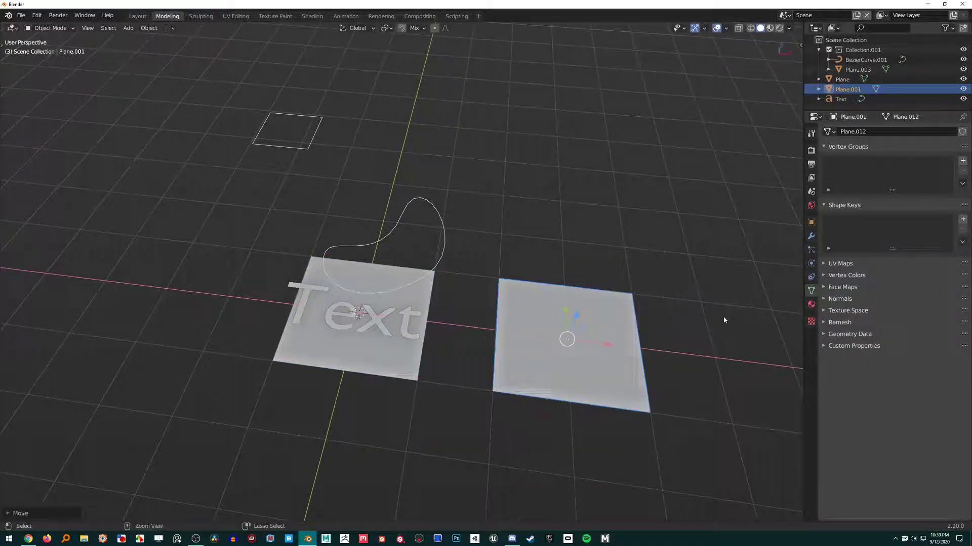
Step: Add a monkey head on the new plane and rotate it to face upward
{"action": "key", "text": "shift+a"}
{"action": "left_click", "coordinate": [705, 210]}
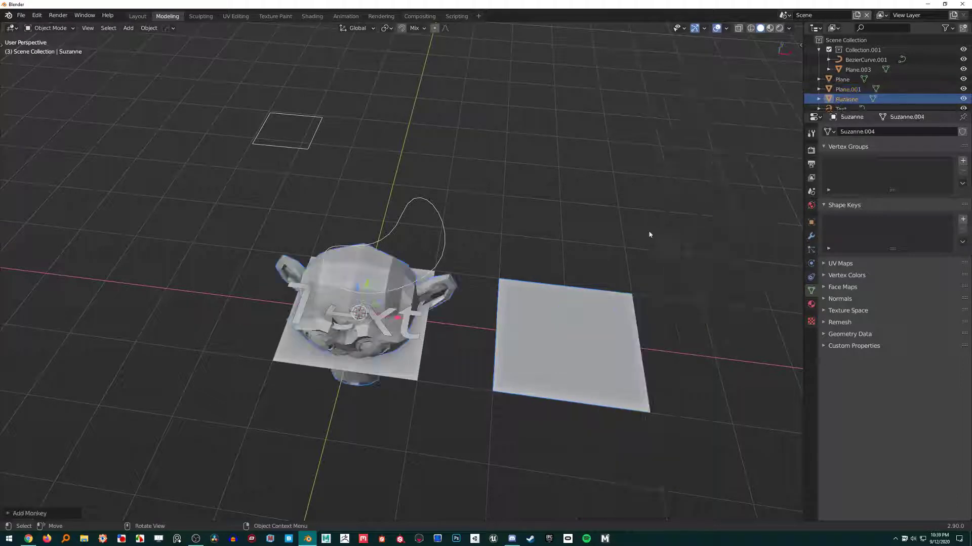
{"action": "key", "text": "g"}
{"action": "key", "text": "x"}
{"action": "left_click", "coordinate": [622, 313]}
{"action": "middle_click_drag", "start_coordinate": [622, 313], "coordinate": [594, 328], "text": "shift"}
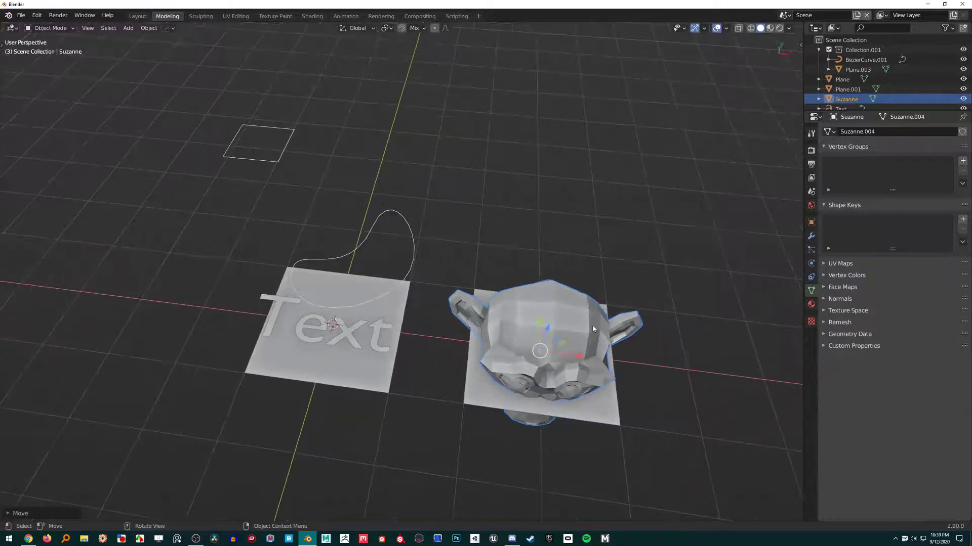
{"action": "type", "text": "rx90"}
{"action": "key", "text": "Return"}
{"action": "type", "text": "r"}
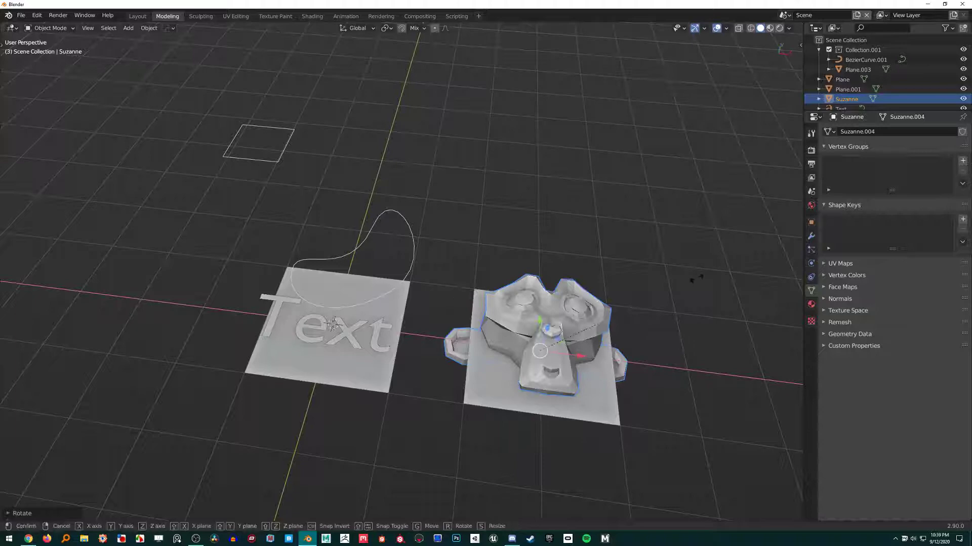
{"action": "type", "text": "90"}
{"action": "key", "text": "Return"}
Step: Scale the monkey up and raise it above the plane along Z
{"action": "key", "text": "KP_7"}
{"action": "middle_click_drag", "start_coordinate": [635, 291], "coordinate": [510, 322], "text": "shift"}
{"action": "scroll", "coordinate": [473, 349], "scroll_direction": "up", "scroll_amount": 4}
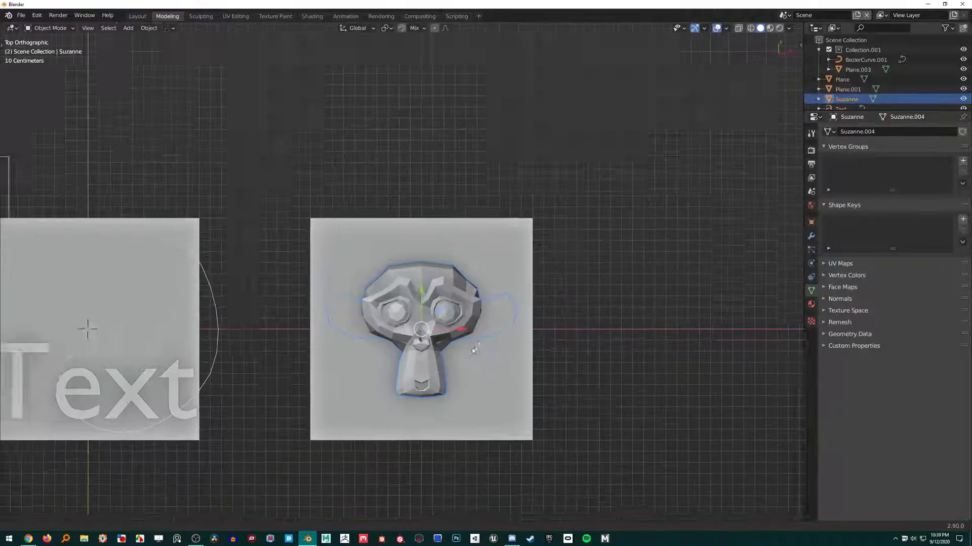
{"action": "scroll", "coordinate": [473, 349], "scroll_direction": "up", "scroll_amount": 2}
{"action": "key", "text": "s"}
{"action": "left_click", "coordinate": [548, 379]}
{"action": "scroll", "coordinate": [548, 380], "scroll_direction": "up", "scroll_amount": 1}
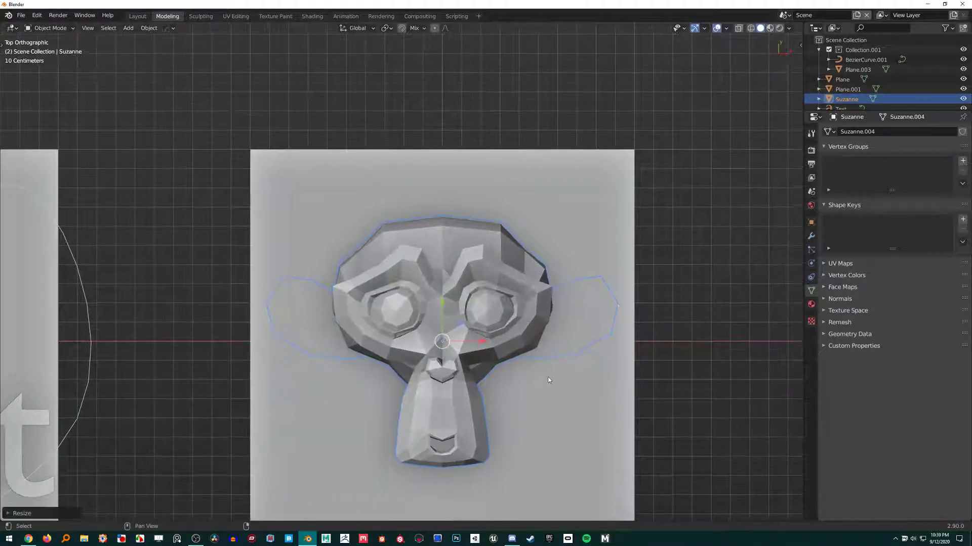
{"action": "middle_click_drag", "start_coordinate": [539, 372], "coordinate": [537, 359], "text": "shift"}
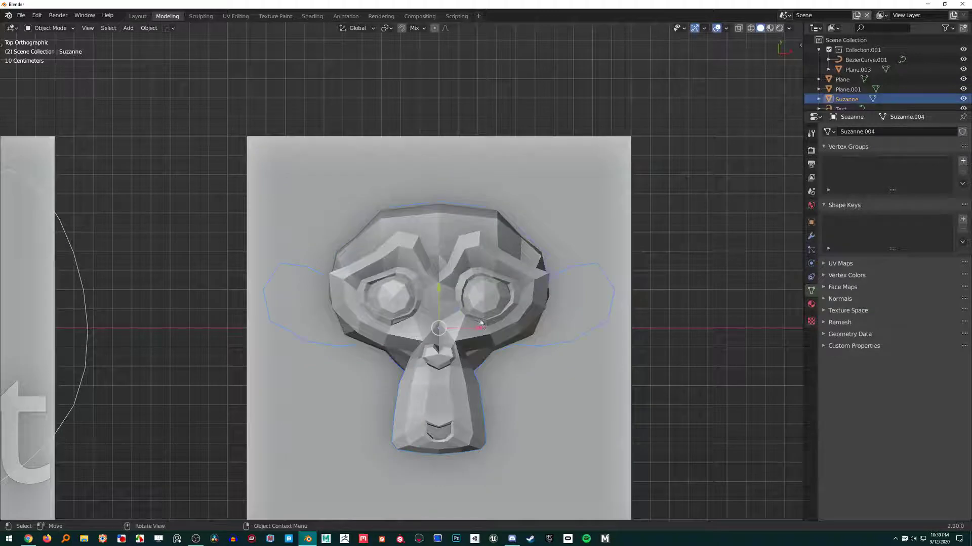
{"action": "middle_click_drag", "start_coordinate": [481, 324], "coordinate": [501, 251]}
{"action": "key", "text": "g"}
{"action": "key", "text": "z"}
{"action": "left_click", "coordinate": [535, 145]}
{"action": "key", "text": "KP_7"}
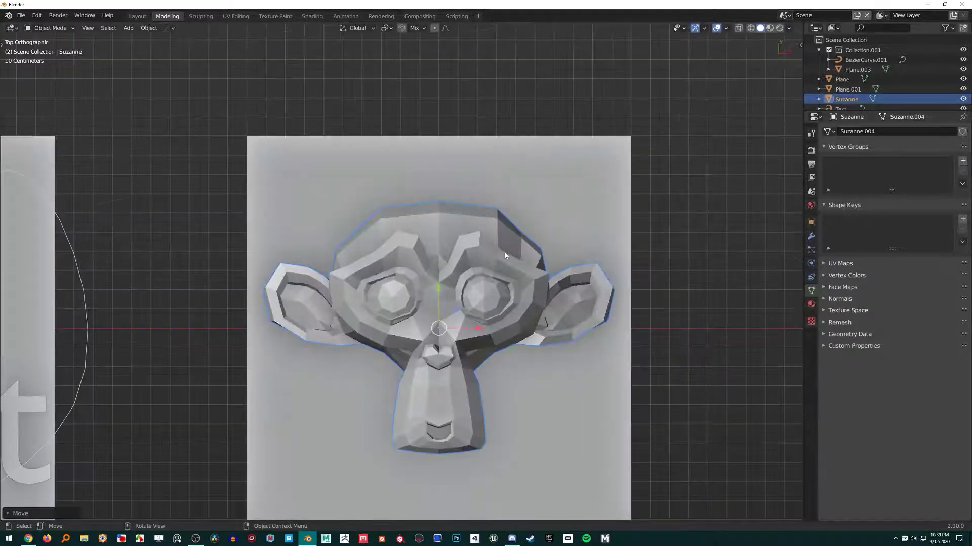
Step: Clear the second plane's mesh selection in Edit Mode
{"action": "left_click", "coordinate": [543, 180], "text": "shift"}
{"action": "key", "text": "Tab"}
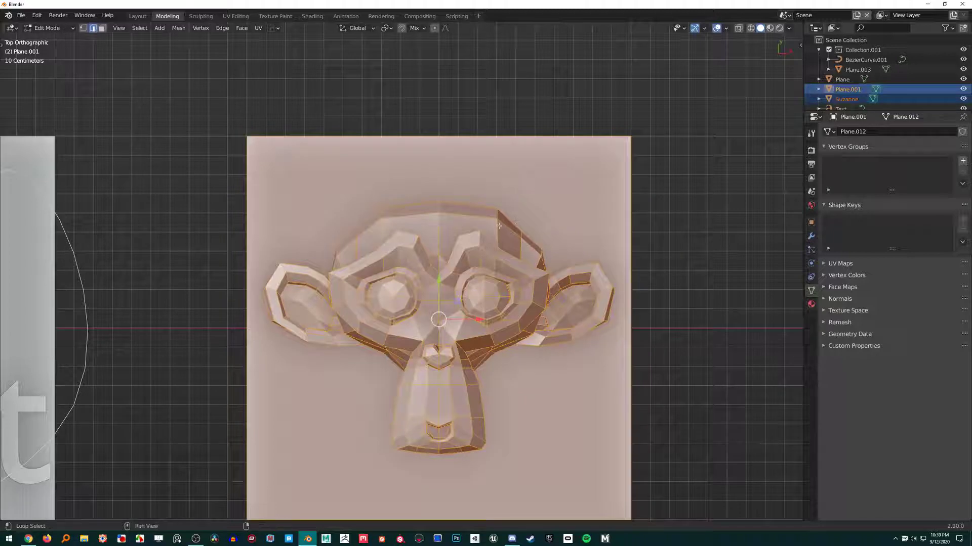
{"action": "key", "text": "alt+a"}
{"action": "key", "text": "Tab"}
{"action": "mouse_move", "coordinate": [413, 223]}
{"action": "middle_mouse_down"}
{"action": "mouse_move", "coordinate": [475, 265]}
{"action": "mouse_move", "coordinate": [482, 195]}
{"action": "middle_mouse_up"}
Step: Knife-project the monkey's silhouette into the second plane from top orthographic view
{"action": "left_click", "coordinate": [483, 195]}
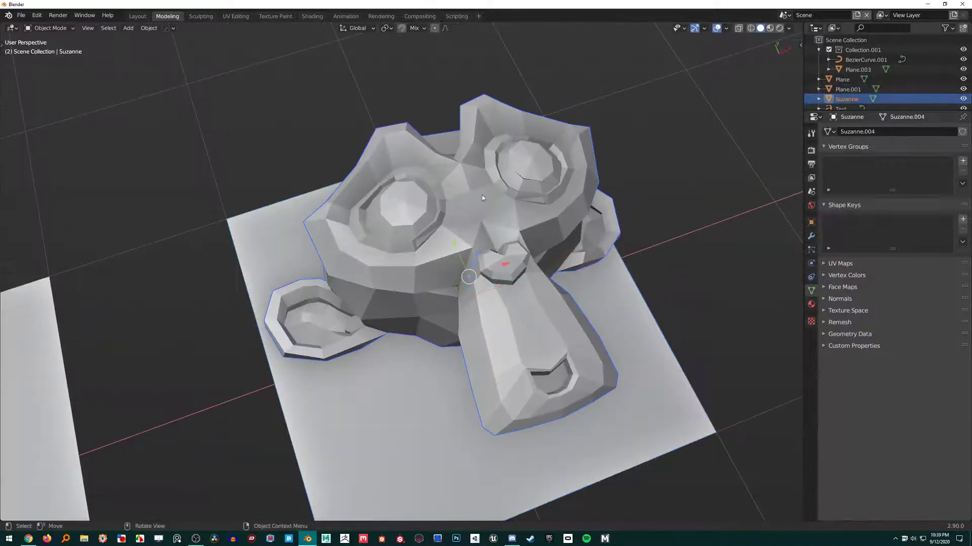
{"action": "left_click", "coordinate": [303, 256], "text": "shift"}
{"action": "key", "text": "KP_7"}
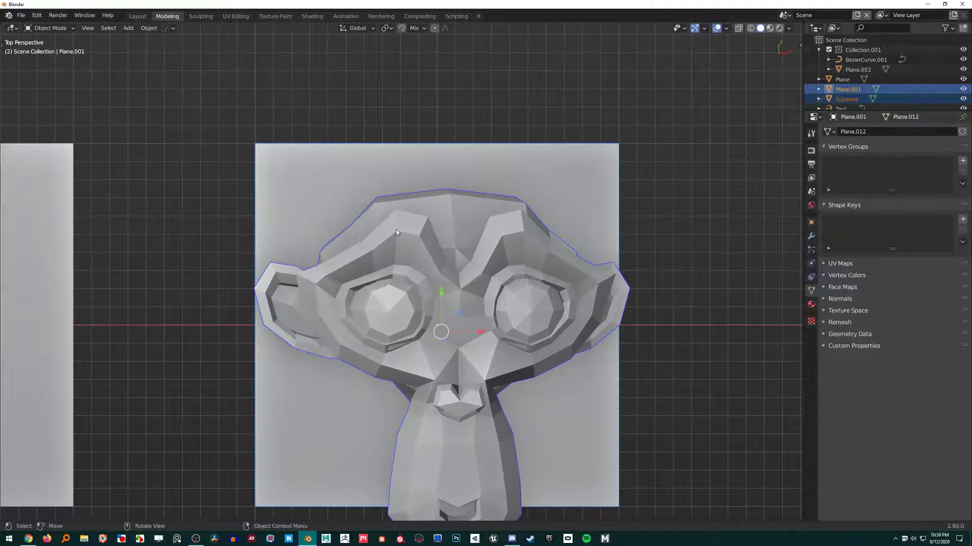
{"action": "key", "text": "KP_5"}
{"action": "key", "text": "Tab"}
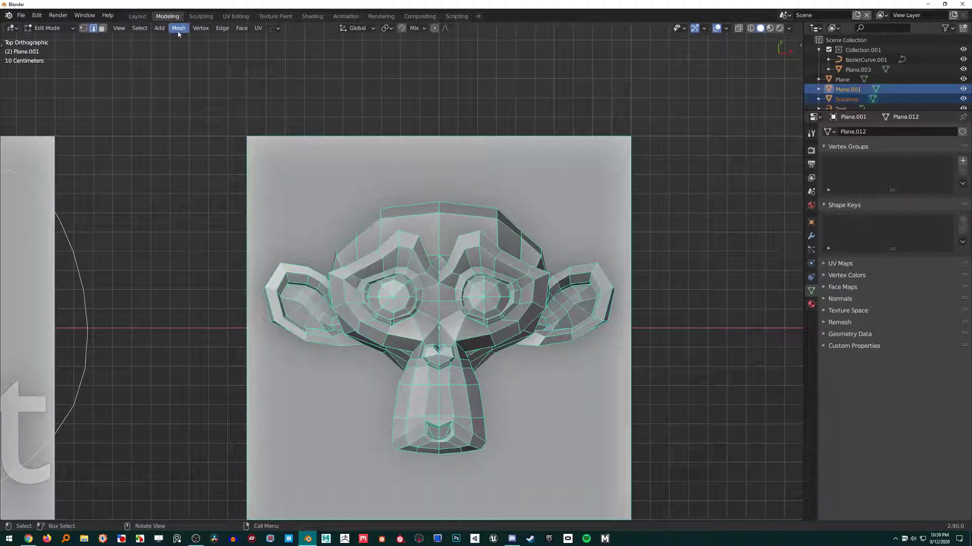
{"action": "left_click", "coordinate": [182, 29]}
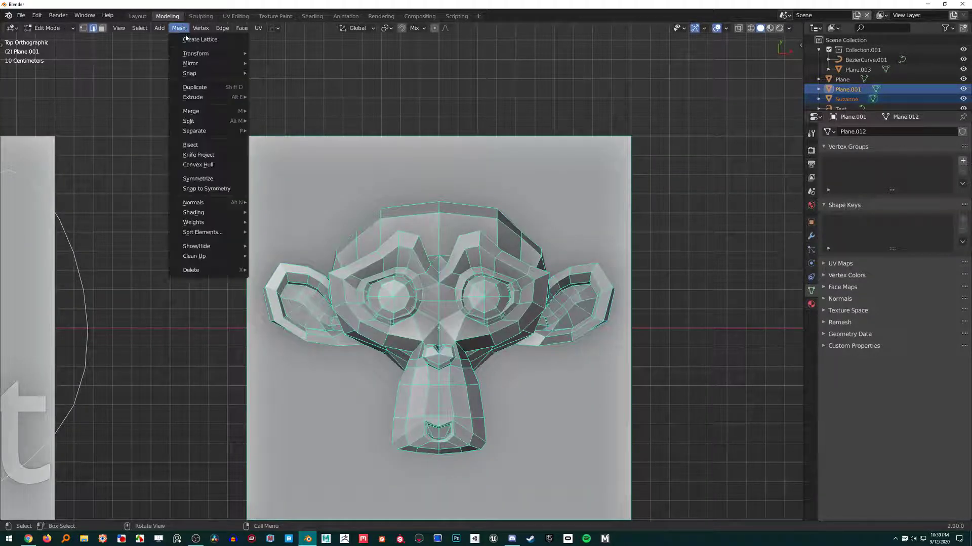
{"action": "left_click", "coordinate": [190, 160]}
{"action": "mouse_move", "coordinate": [410, 274]}
{"action": "middle_mouse_down"}
{"action": "mouse_move", "coordinate": [441, 296]}
{"action": "mouse_move", "coordinate": [414, 214]}
{"action": "mouse_move", "coordinate": [436, 237]}
{"action": "middle_mouse_up"}
Step: Reselect all of the plane's mesh, return to Object Mode and select the monkey
{"action": "key", "text": "alt+a"}
{"action": "key", "text": "a"}
{"action": "key", "text": "Tab"}
{"action": "left_click", "coordinate": [431, 242]}
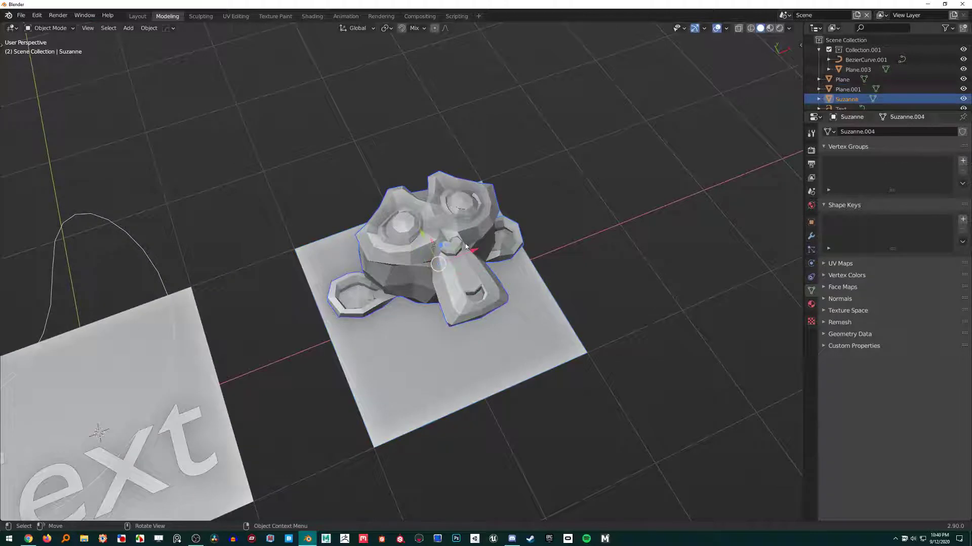
Step: Delete only the monkey head's faces in Edit Mode, keeping its edges
{"action": "key", "text": "Tab"}
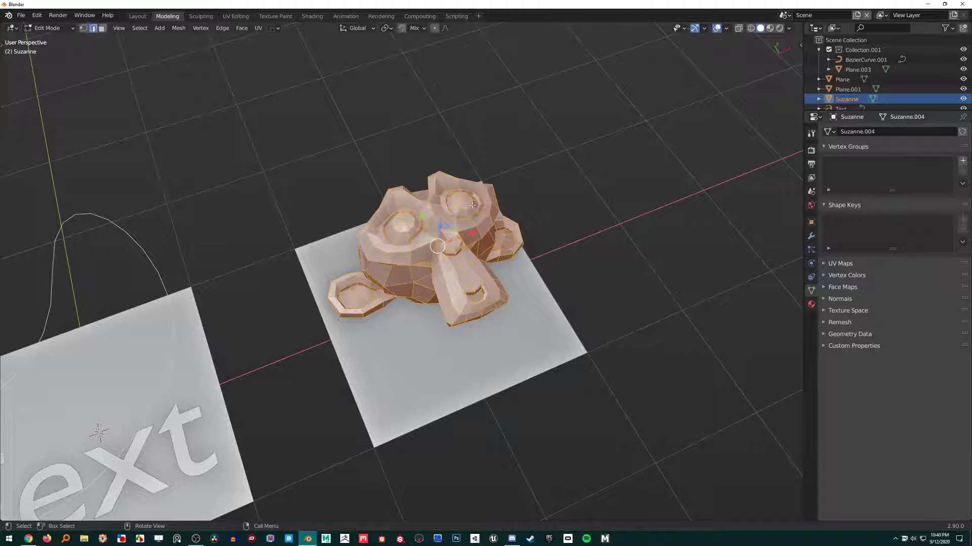
{"action": "key", "text": "x"}
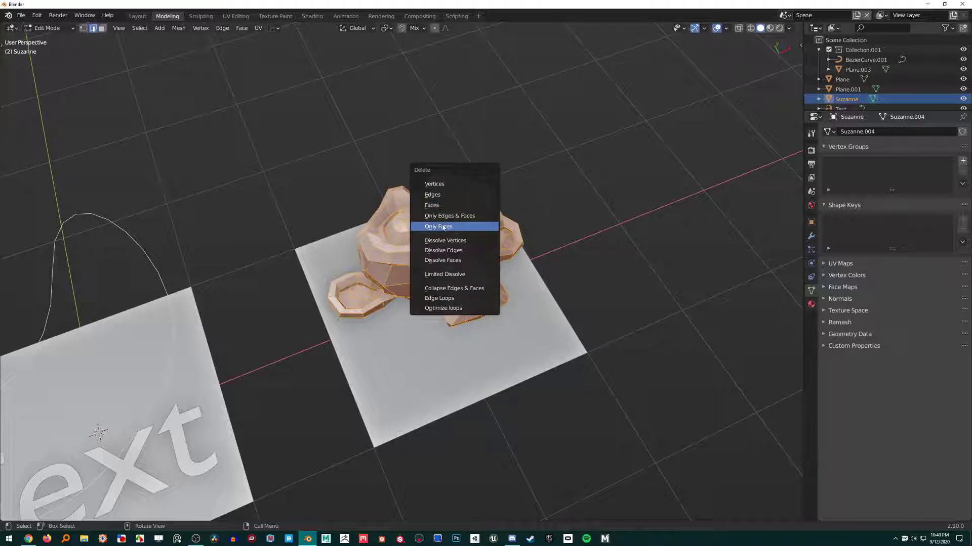
{"action": "left_click", "coordinate": [443, 227]}
{"action": "mouse_move", "coordinate": [482, 228]}
{"action": "middle_mouse_down"}
{"action": "mouse_move", "coordinate": [466, 256]}
{"action": "mouse_move", "coordinate": [476, 260]}
{"action": "middle_mouse_up"}
{"action": "key", "text": "Tab"}
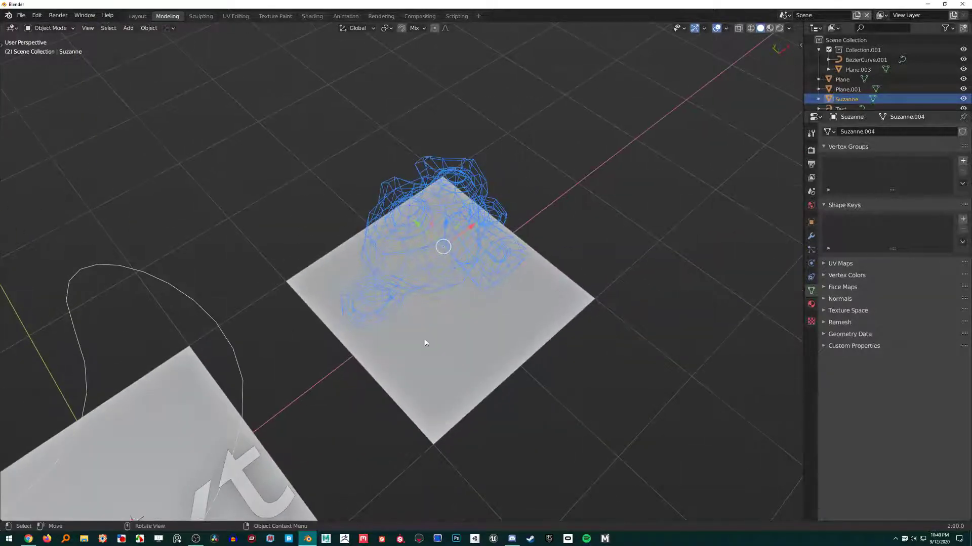
Step: Select the monkey wireframe with the second plane active, viewed from the top
{"action": "left_click", "coordinate": [429, 335]}
{"action": "middle_click_drag", "start_coordinate": [455, 229], "coordinate": [462, 220]}
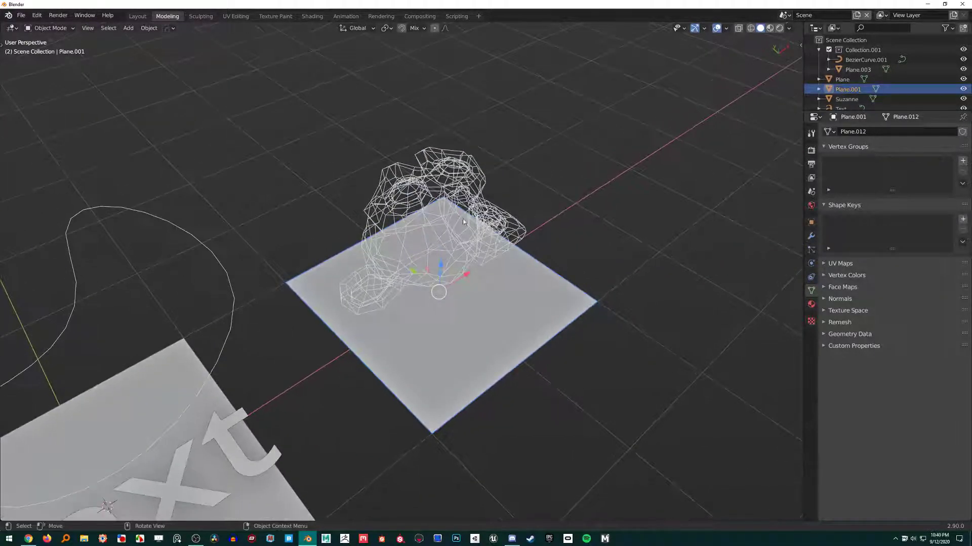
{"action": "left_click", "coordinate": [468, 173]}
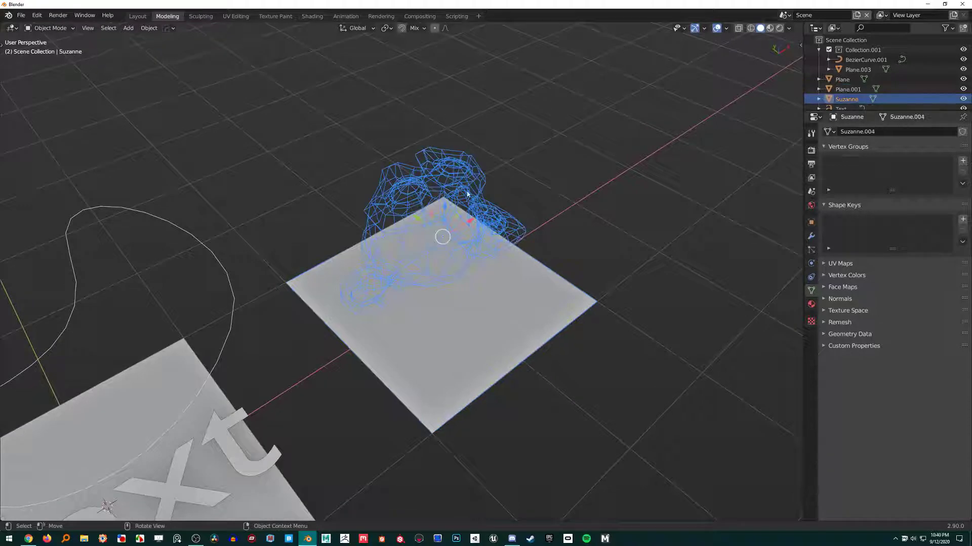
{"action": "left_click", "coordinate": [470, 331], "text": "shift"}
{"action": "key", "text": "KP_7"}
{"action": "scroll", "coordinate": [515, 298], "scroll_direction": "up", "scroll_amount": 2}
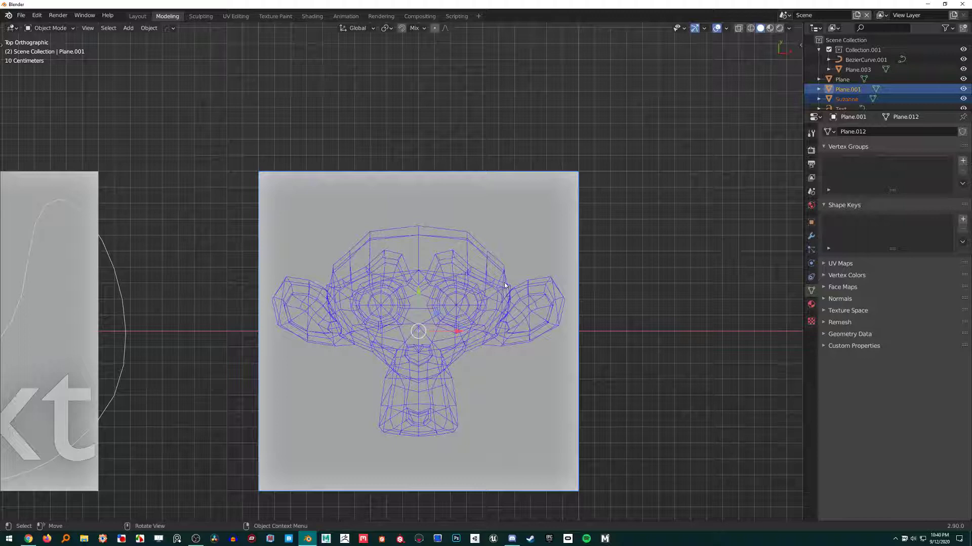
Step: Knife-project the monkey wireframe into the plane and invert the face selection
{"action": "key", "text": "Tab"}
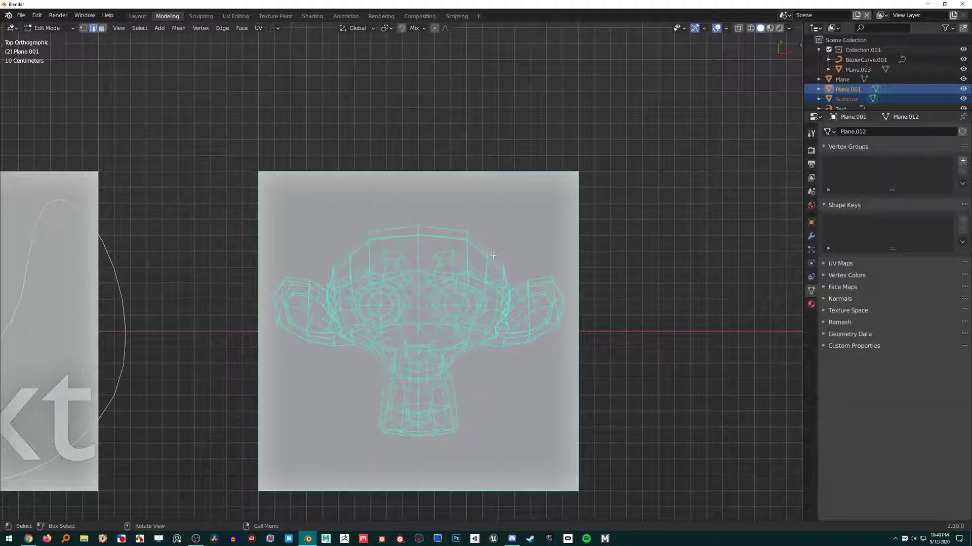
{"action": "left_click", "coordinate": [179, 28]}
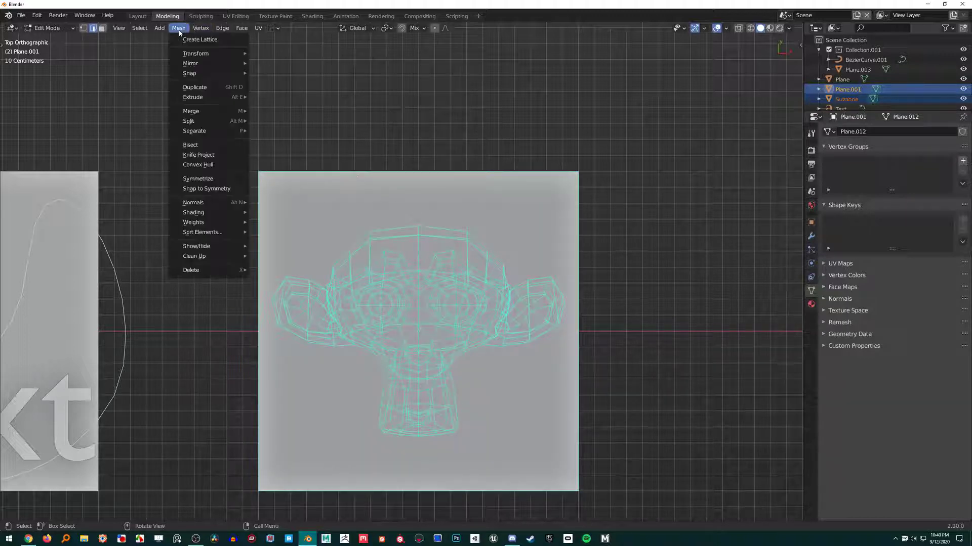
{"action": "left_click", "coordinate": [245, 157]}
{"action": "mouse_move", "coordinate": [279, 197]}
{"action": "middle_mouse_down"}
{"action": "mouse_move", "coordinate": [319, 304]}
{"action": "mouse_move", "coordinate": [417, 282]}
{"action": "middle_mouse_up"}
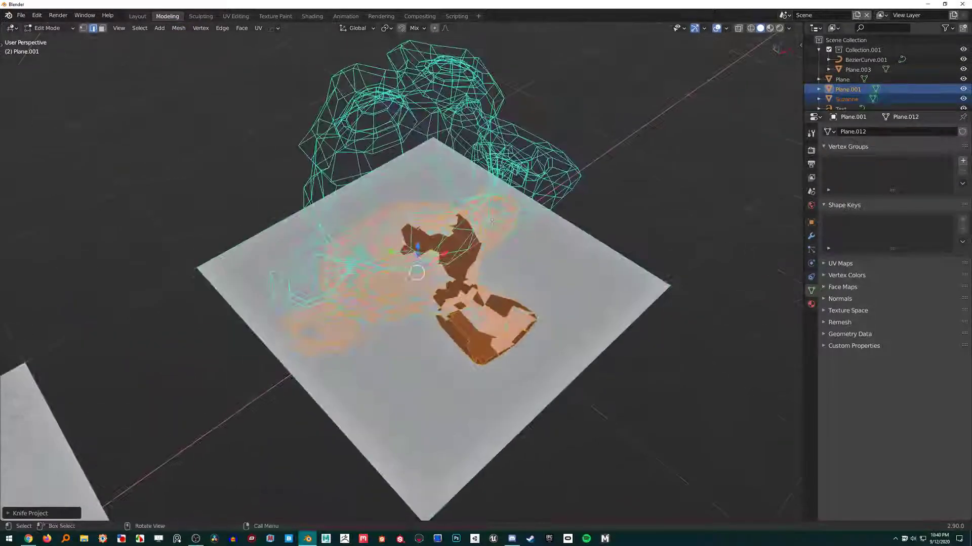
{"action": "key", "text": "3"}
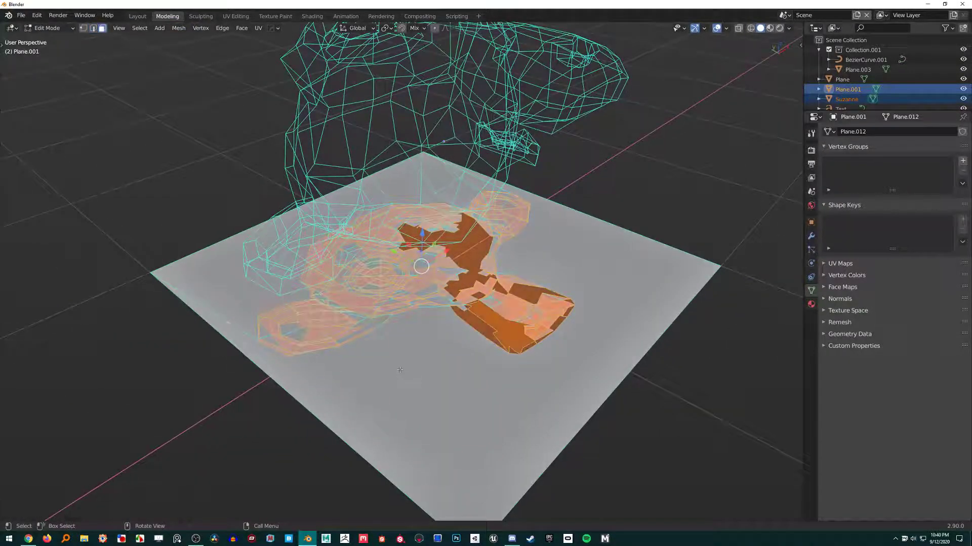
{"action": "key", "text": "ctrl+i"}
{"action": "mouse_move", "coordinate": [400, 370]}
{"action": "middle_mouse_down"}
{"action": "mouse_move", "coordinate": [385, 285]}
{"action": "mouse_move", "coordinate": [440, 314]}
{"action": "mouse_move", "coordinate": [395, 227]}
{"action": "middle_mouse_up"}
Step: Delete only the faces inside the monkey-shaped cut
{"action": "key", "text": "g"}
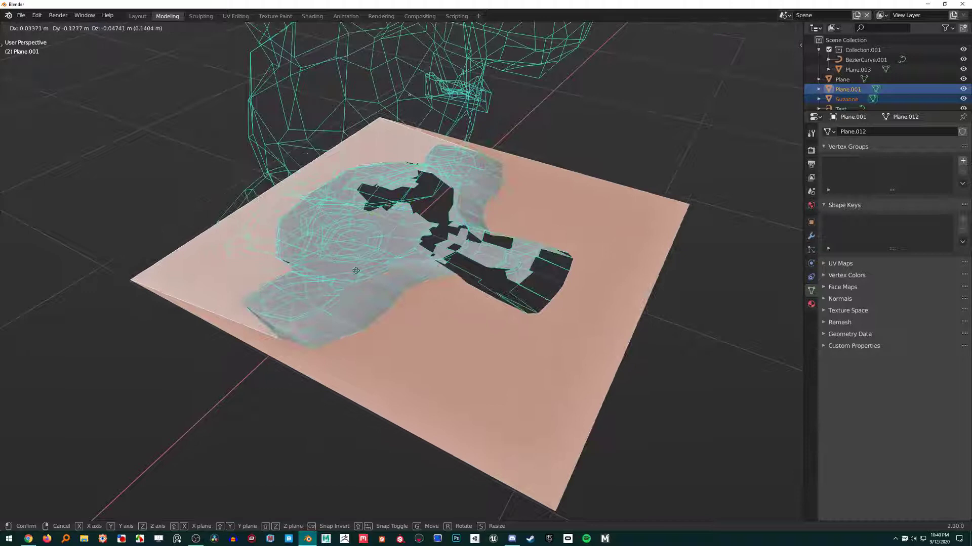
{"action": "left_click", "coordinate": [367, 252]}
{"action": "key", "text": "ctrl+i"}
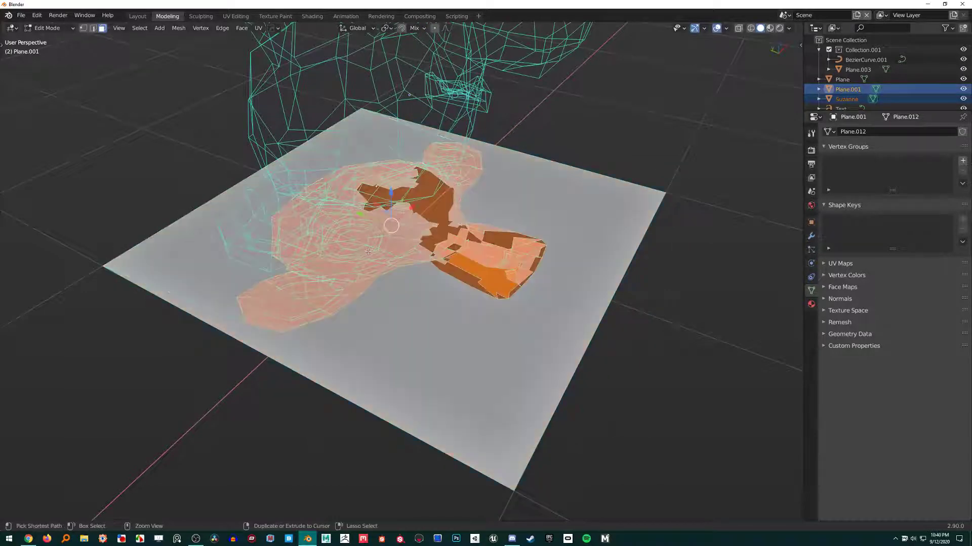
{"action": "mouse_move", "coordinate": [367, 251]}
{"action": "middle_mouse_down"}
{"action": "mouse_move", "coordinate": [397, 263]}
{"action": "mouse_move", "coordinate": [385, 240]}
{"action": "middle_mouse_up"}
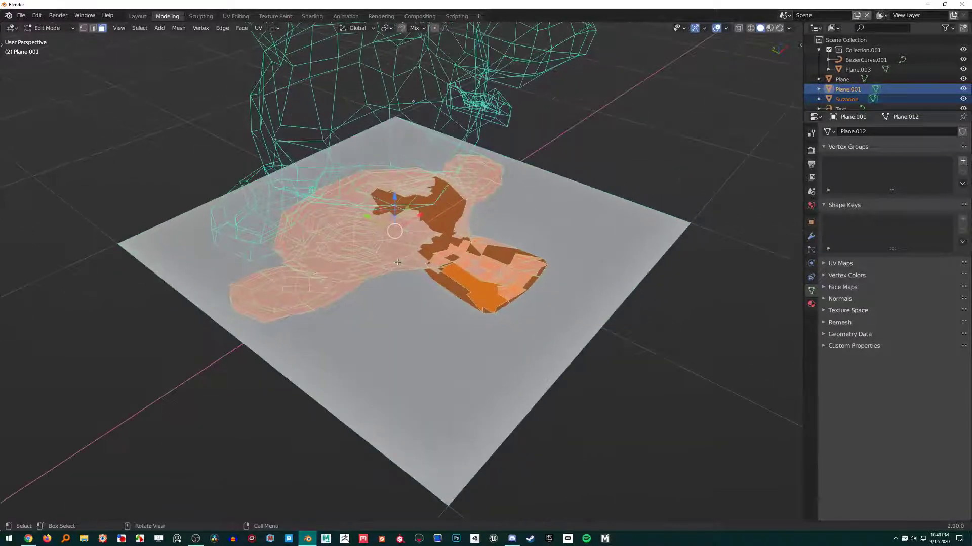
{"action": "key", "text": "x"}
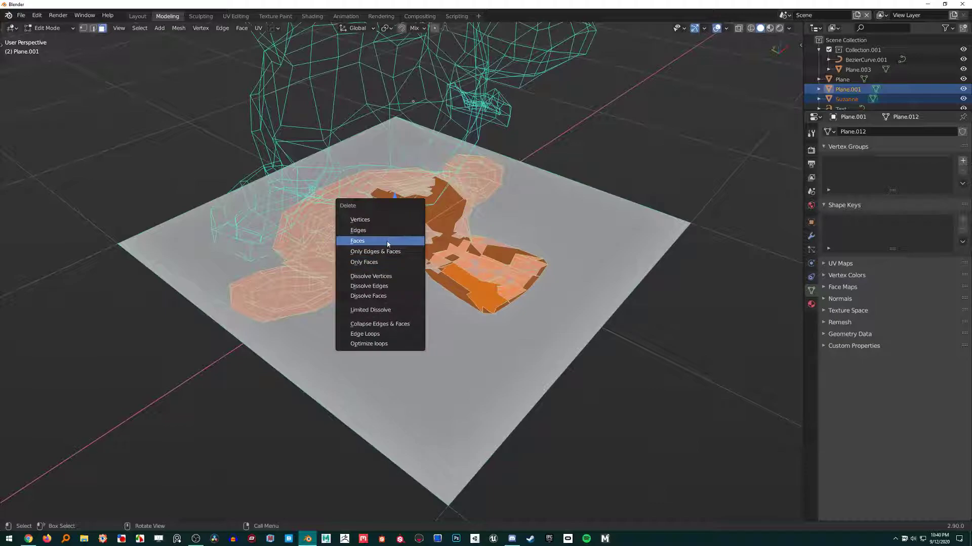
{"action": "left_click", "coordinate": [387, 261]}
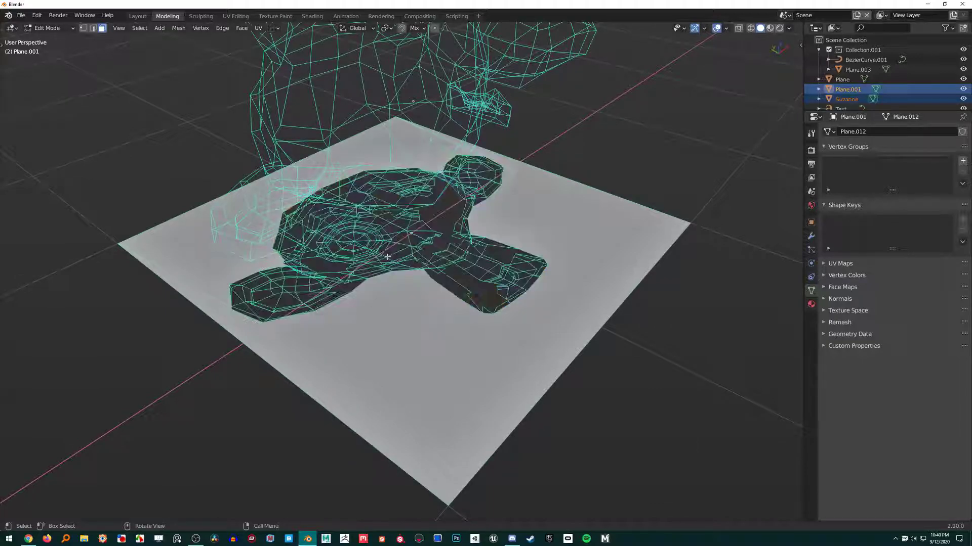
Step: Raise the monkey head, then edit the plane again in vertex select mode
{"action": "mouse_move", "coordinate": [387, 265]}
{"action": "middle_mouse_down", "text": "shift"}
{"action": "mouse_move", "coordinate": [413, 270]}
{"action": "mouse_move", "coordinate": [429, 186]}
{"action": "middle_mouse_up", "text": "shift"}
{"action": "scroll", "coordinate": [414, 268], "scroll_direction": "down", "scroll_amount": 3}
{"action": "scroll", "coordinate": [414, 269], "scroll_direction": "down", "scroll_amount": 2}
{"action": "key", "text": "Tab"}
{"action": "left_click_drag", "start_coordinate": [428, 186], "coordinate": [451, 119]}
{"action": "left_click", "coordinate": [417, 269]}
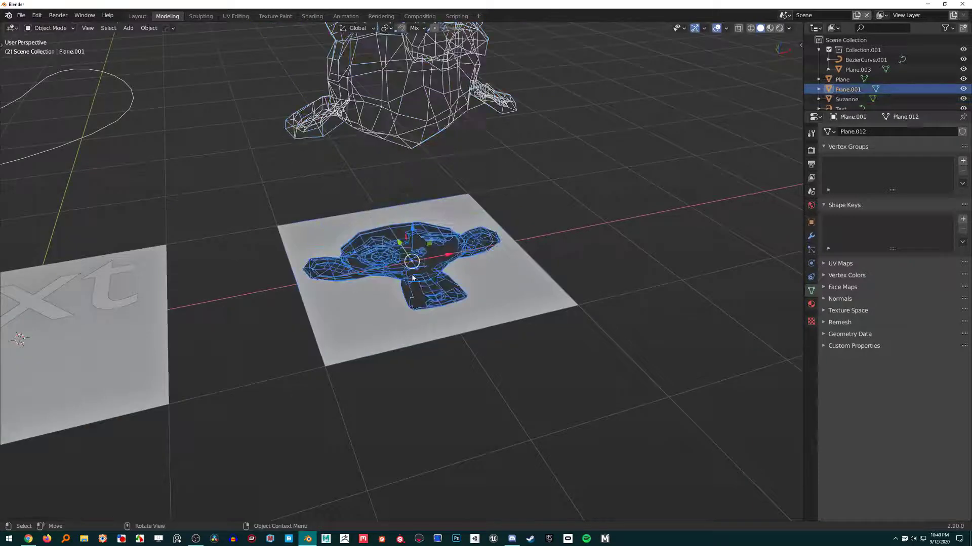
{"action": "scroll", "coordinate": [411, 275], "scroll_direction": "up", "scroll_amount": 5}
{"action": "key", "text": "Tab"}
{"action": "key", "text": "1"}
{"action": "scroll", "coordinate": [406, 247], "scroll_direction": "up", "scroll_amount": 3}
{"action": "scroll", "coordinate": [383, 254], "scroll_direction": "down", "scroll_amount": 3}
{"action": "scroll", "coordinate": [383, 254], "scroll_direction": "down", "scroll_amount": 1}
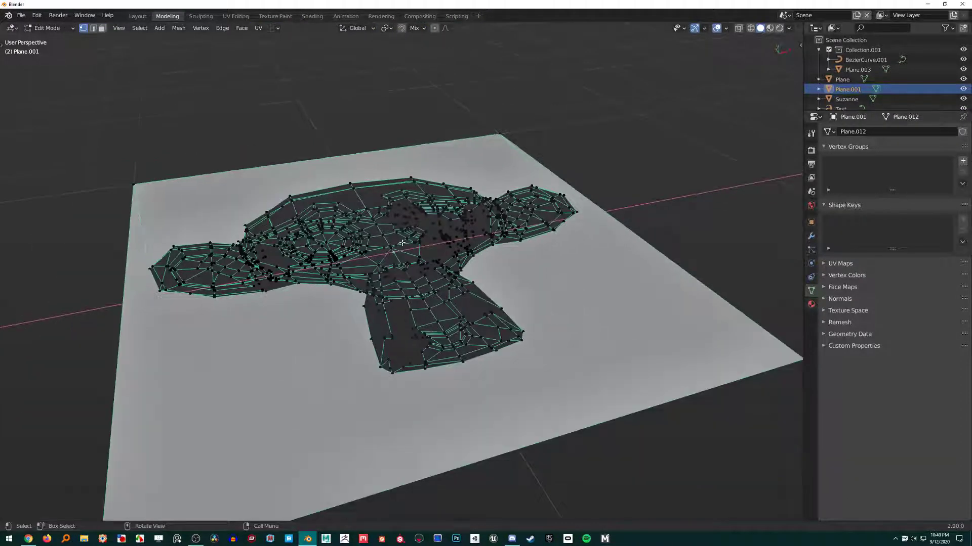
{"action": "scroll", "coordinate": [387, 251], "scroll_direction": "down", "scroll_amount": 2}
{"action": "scroll", "coordinate": [402, 244], "scroll_direction": "down", "scroll_amount": 1}
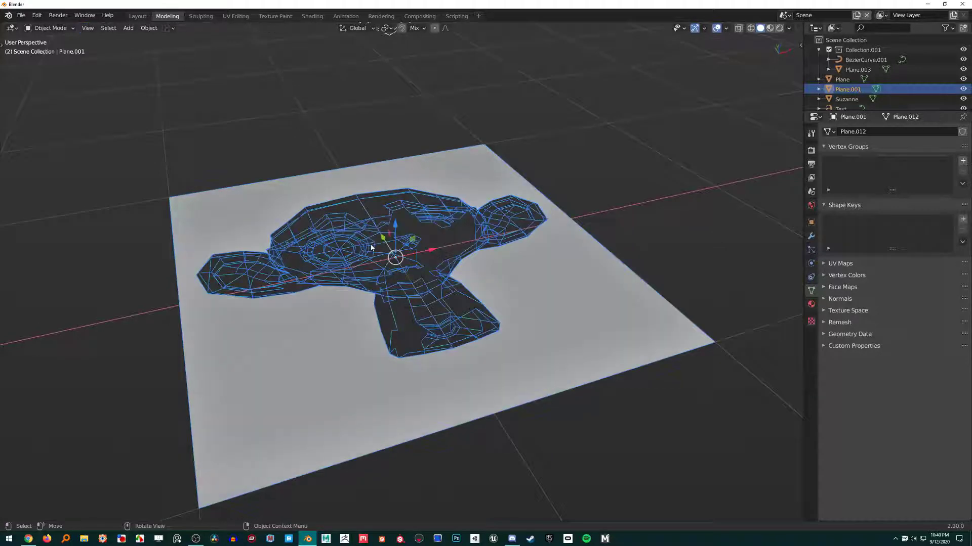
Step: Select all vertices and run Clean Up > Delete Loose
{"action": "key", "text": "a"}
{"action": "middle_click_drag", "start_coordinate": [379, 248], "coordinate": [292, 110]}
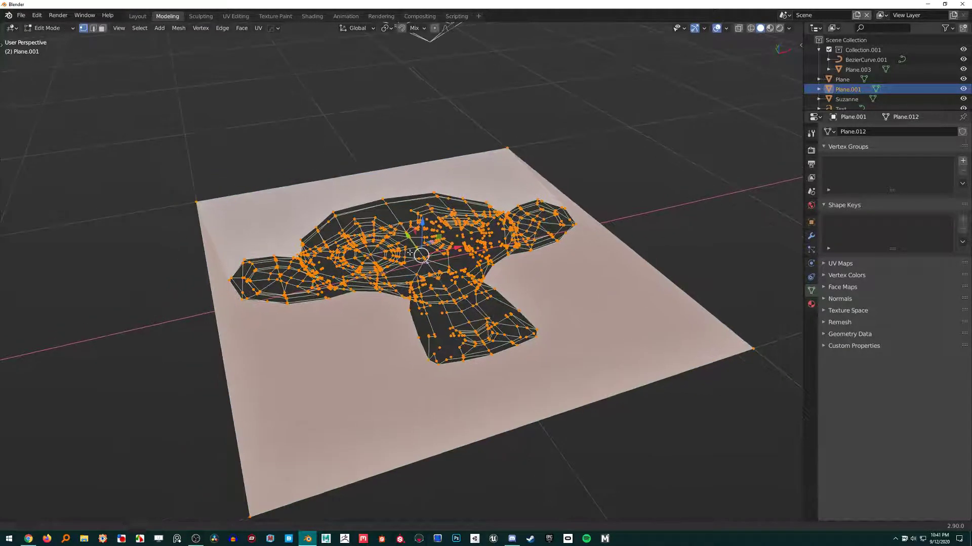
{"action": "left_click", "coordinate": [175, 30]}
{"action": "mouse_move", "coordinate": [199, 255]}
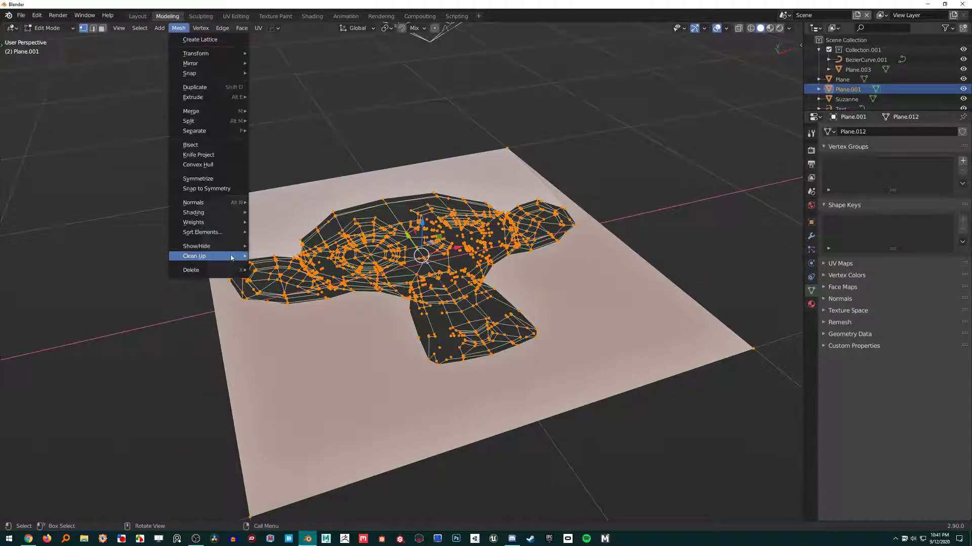
{"action": "left_click", "coordinate": [280, 258]}
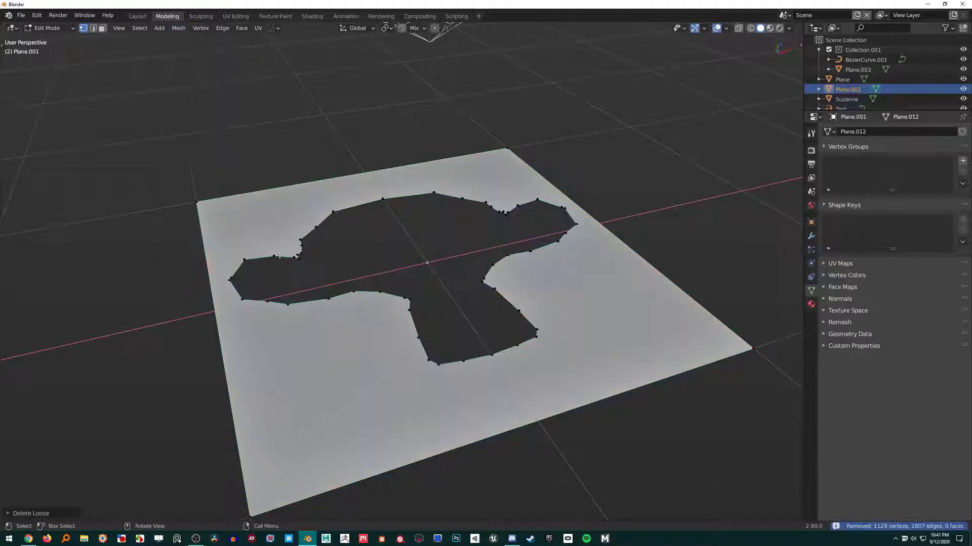
{"action": "mouse_move", "coordinate": [353, 213]}
{"action": "middle_mouse_down"}
{"action": "mouse_move", "coordinate": [396, 228]}
{"action": "mouse_move", "coordinate": [338, 310]}
{"action": "middle_mouse_up"}
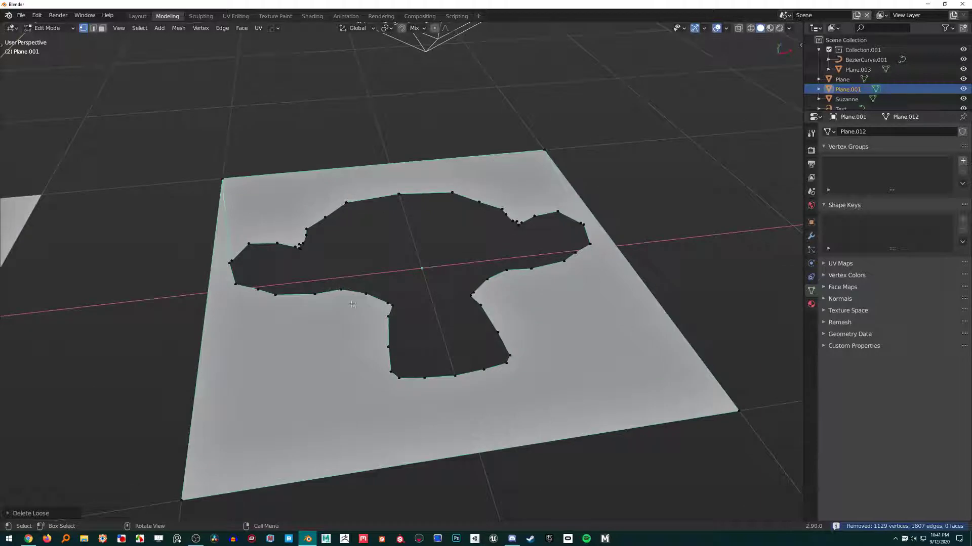
Step: Select the monkey hole's boundary edge loop in edge mode
{"action": "key", "text": "2"}
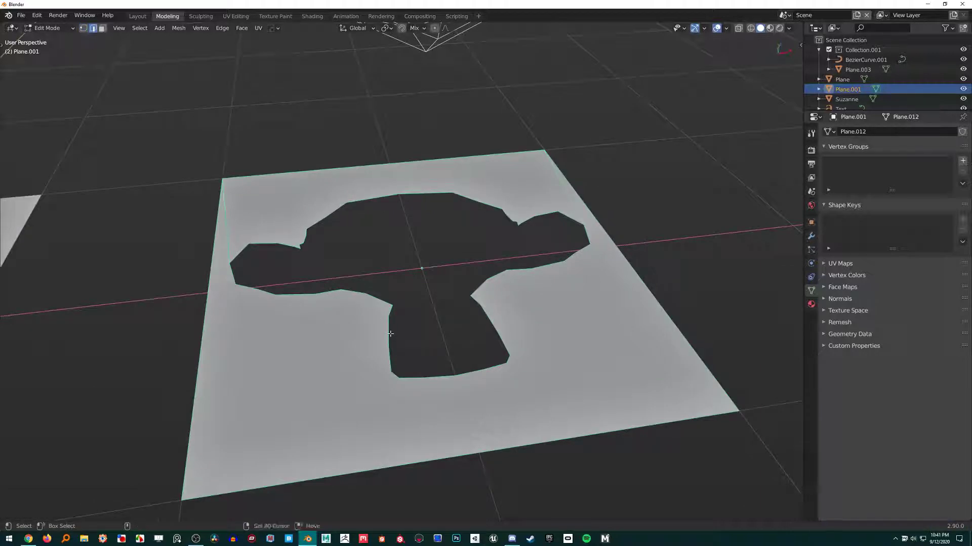
{"action": "key", "text": "alt"}
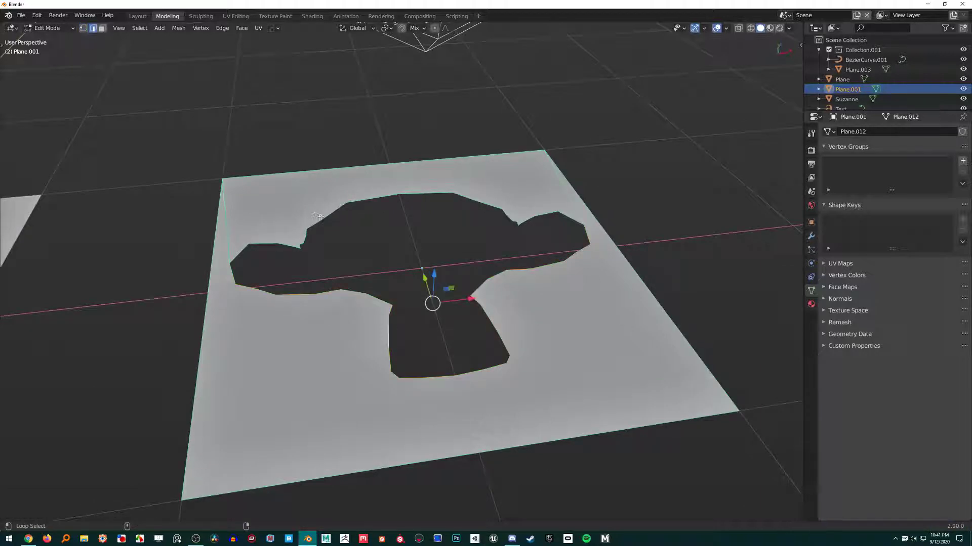
{"action": "left_click", "coordinate": [331, 218], "text": "alt"}
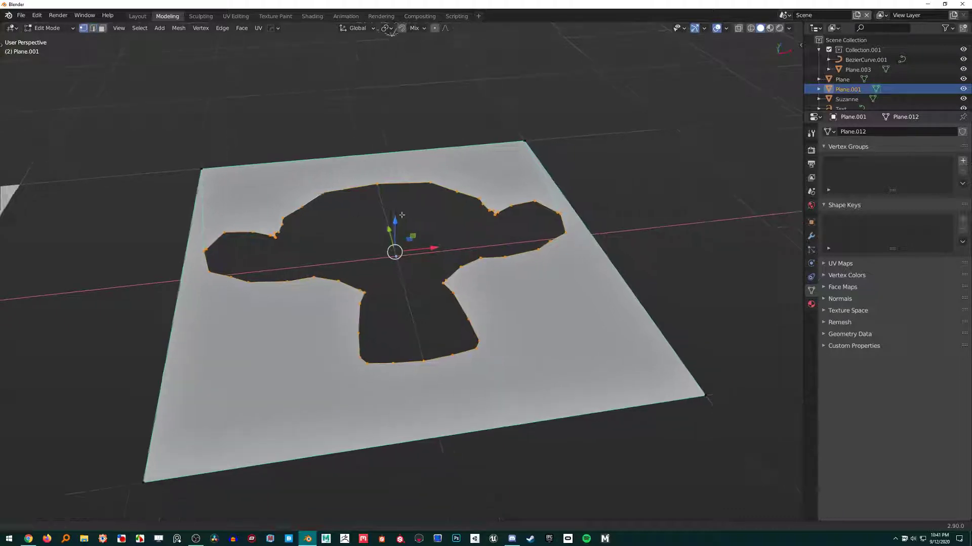
Step: Fill the monkey-shaped hole with a face, inset it downward with negative depth, and return to Object Mode
{"action": "middle_click_drag", "start_coordinate": [338, 222], "coordinate": [416, 226]}
{"action": "key", "text": "f"}
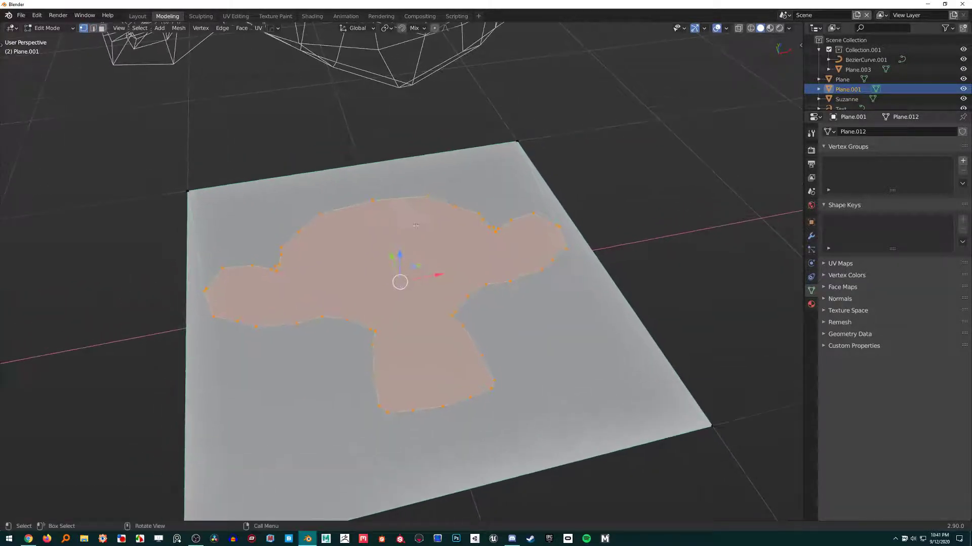
{"action": "key", "text": "i"}
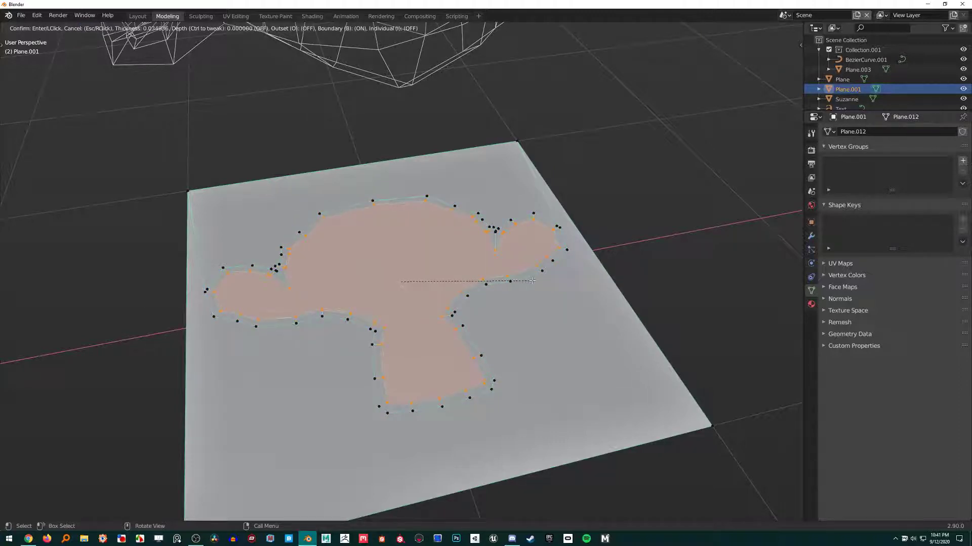
{"action": "key", "text": "ctrl"}
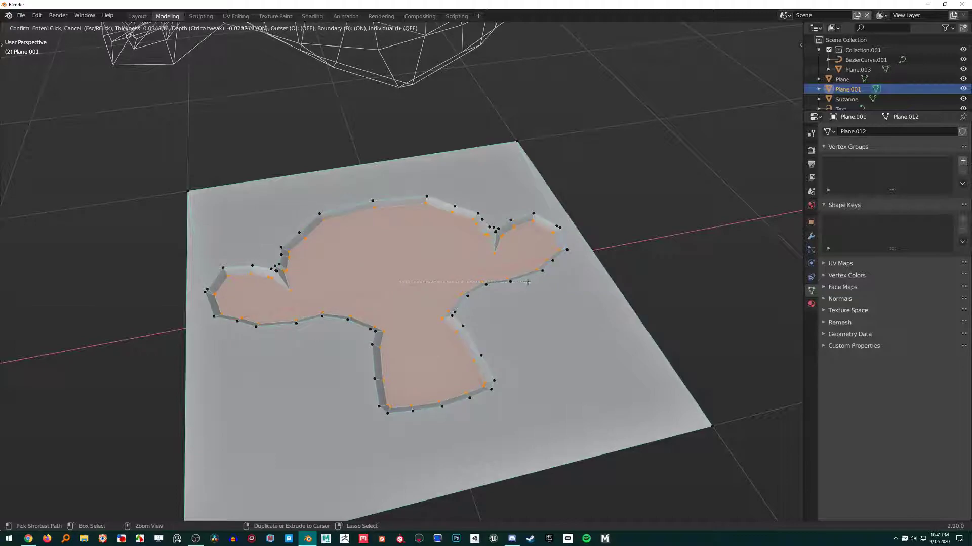
{"action": "left_click", "coordinate": [524, 282]}
{"action": "key", "text": "Tab"}
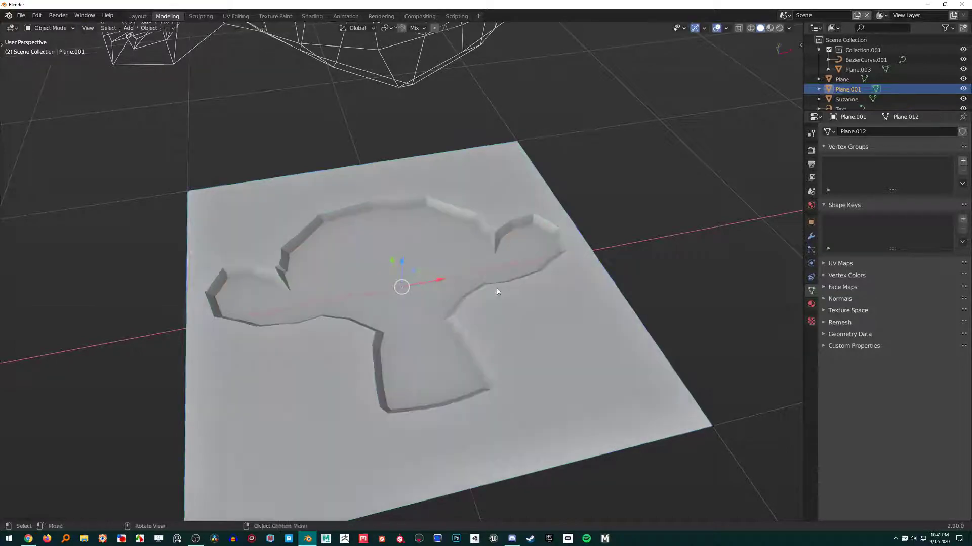
{"action": "mouse_move", "coordinate": [497, 289]}
{"action": "middle_mouse_down"}
{"action": "mouse_move", "coordinate": [425, 294]}
{"action": "mouse_move", "coordinate": [471, 290]}
{"action": "middle_mouse_up"}
Step: Move the Suzanne monkey head to the right of the recessed plane
{"action": "left_click", "coordinate": [428, 123]}
{"action": "middle_click_drag", "start_coordinate": [428, 123], "coordinate": [447, 174]}
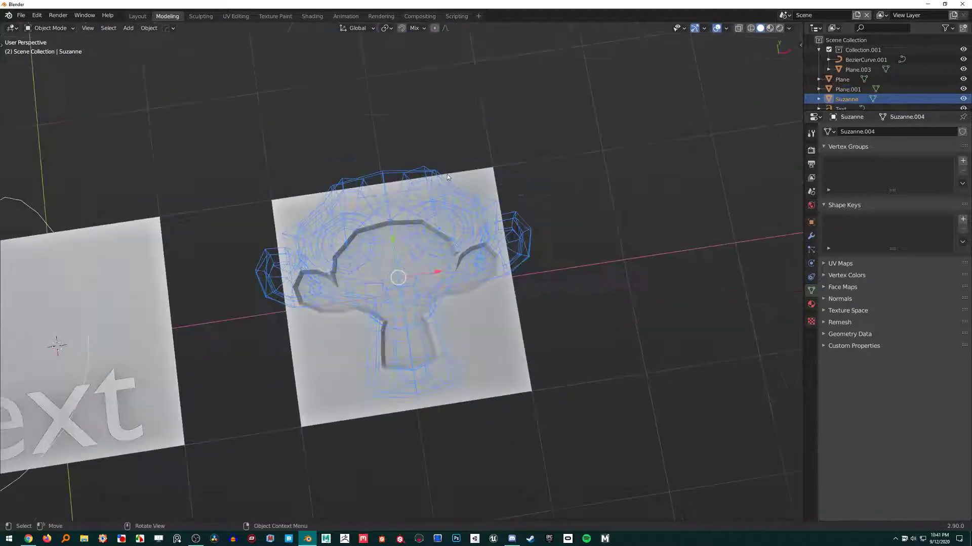
{"action": "key", "text": "g"}
{"action": "left_click", "coordinate": [536, 219]}
{"action": "scroll", "coordinate": [537, 219], "scroll_direction": "down", "scroll_amount": 5}
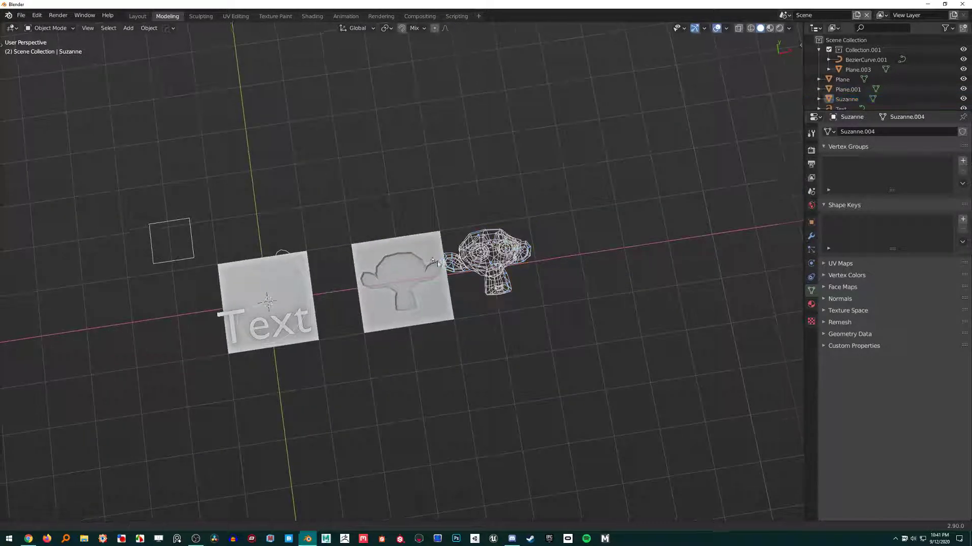
Step: Look over the row of planes, then open the file browser and cancel it without loading anything
{"action": "middle_click_drag", "start_coordinate": [536, 220], "coordinate": [480, 283]}
{"action": "scroll", "coordinate": [479, 284], "scroll_direction": "up", "scroll_amount": 3}
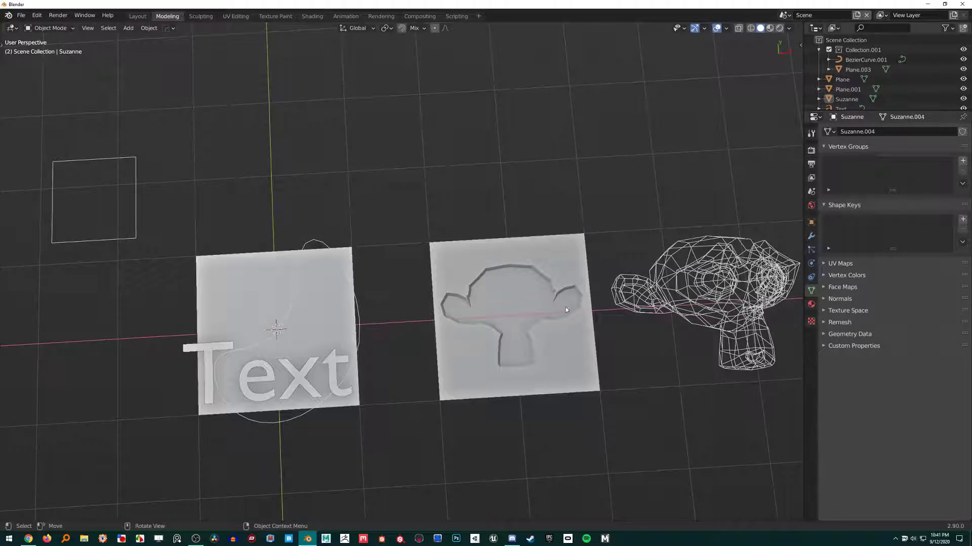
{"action": "mouse_move", "coordinate": [505, 330]}
{"action": "middle_mouse_down"}
{"action": "mouse_move", "coordinate": [453, 317]}
{"action": "mouse_move", "coordinate": [456, 301]}
{"action": "middle_mouse_up"}
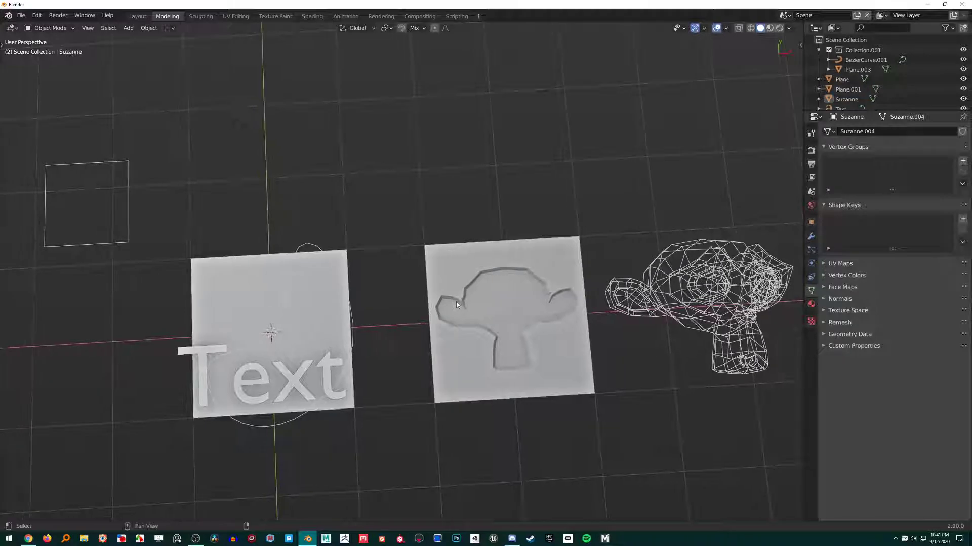
{"action": "key", "text": "ctrl+o"}
{"action": "left_click", "coordinate": [687, 402]}
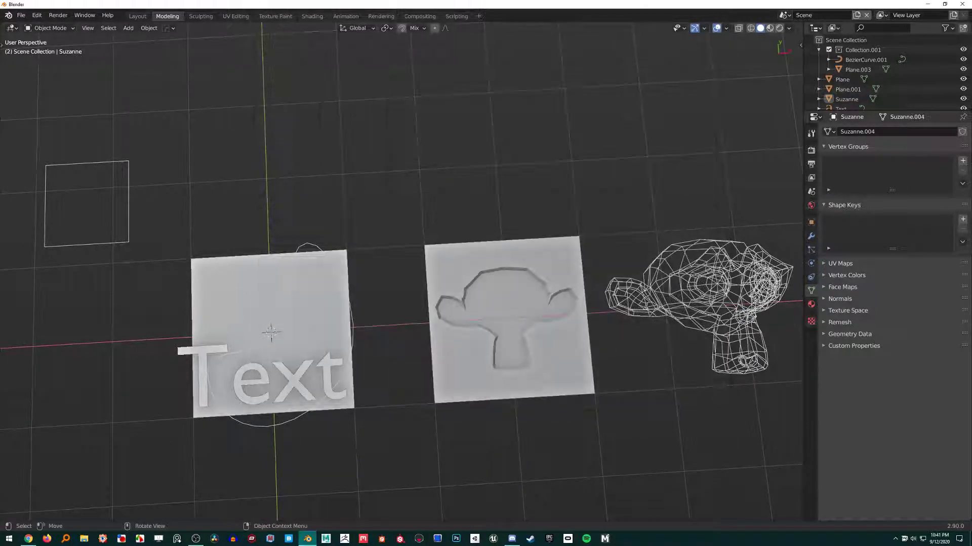